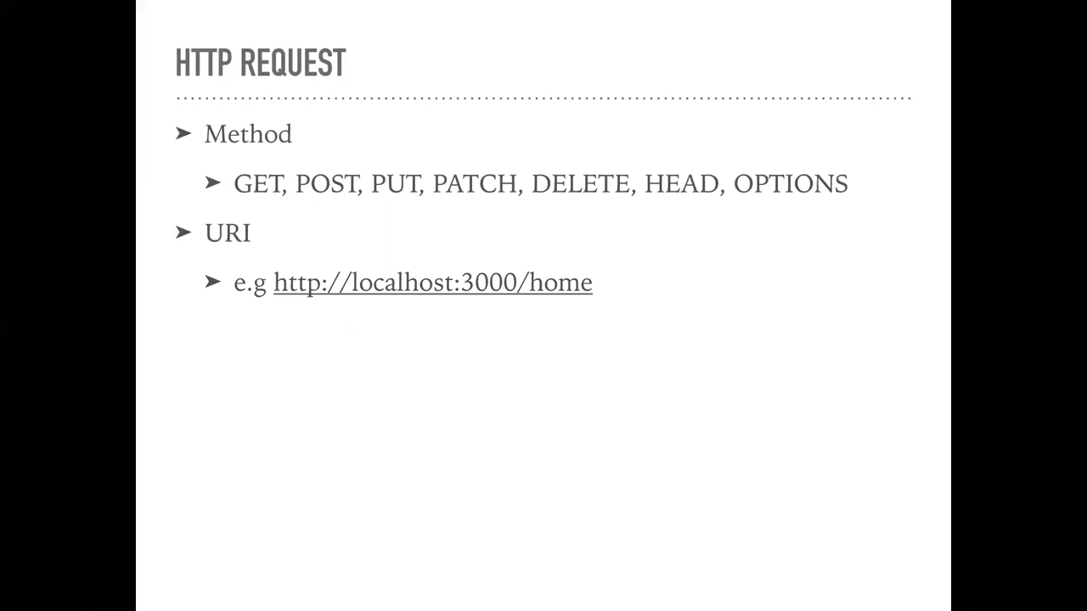
Step: Reveal the Headers bullet, its example header names and the Wikipedia header-fields link
{"action": "key", "text": "Right"}
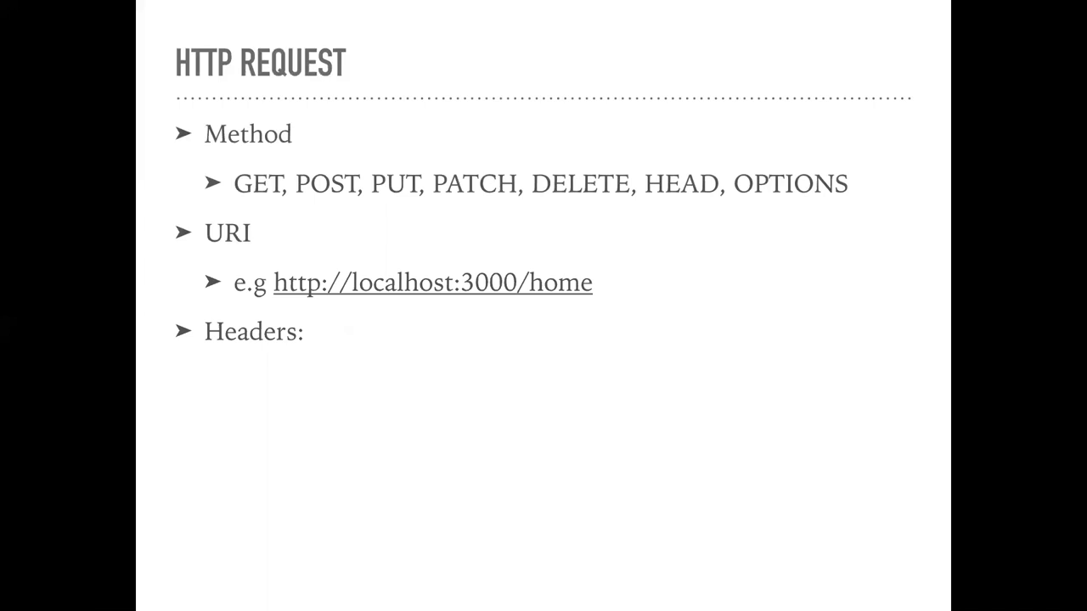
{"action": "key", "text": "Right"}
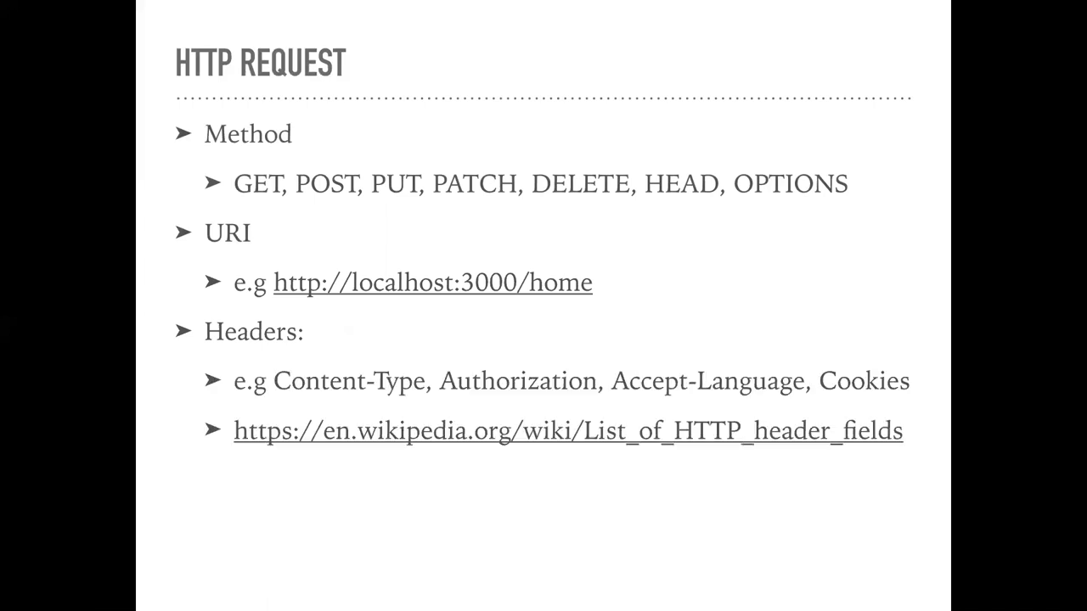
{"action": "left_click", "coordinate": [777, 435]}
{"action": "scroll", "coordinate": [622, 329], "scroll_direction": "down", "scroll_amount": 15}
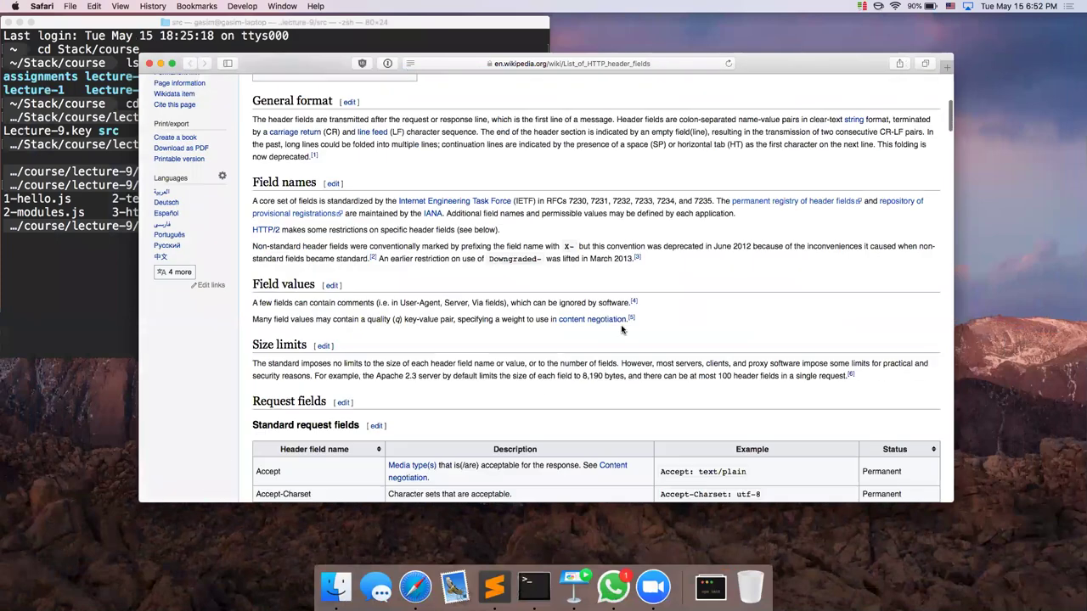
{"action": "scroll", "coordinate": [622, 329], "scroll_direction": "down", "scroll_amount": 20}
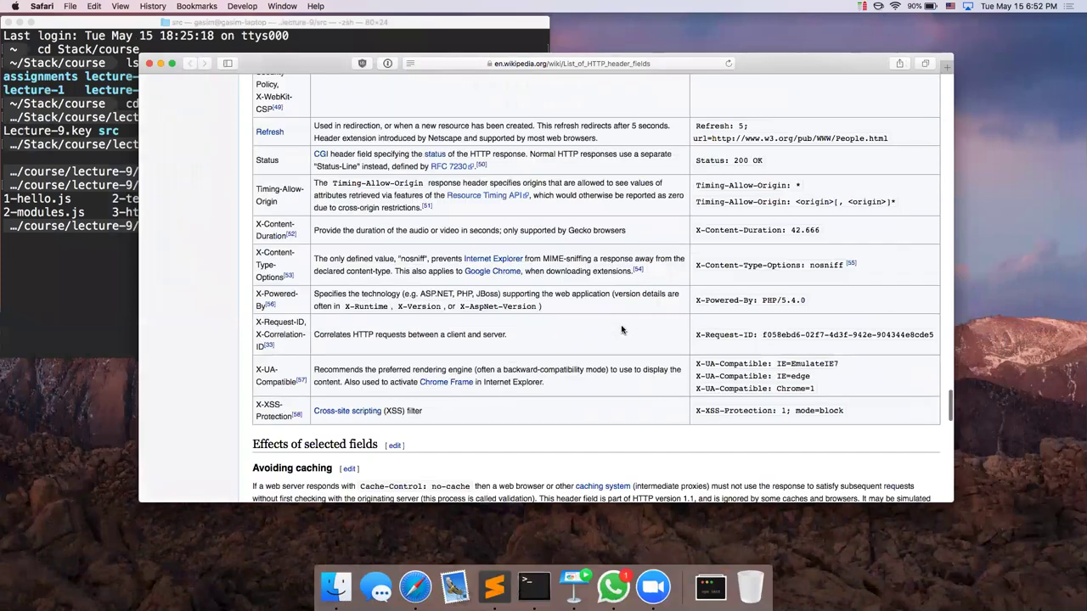
{"action": "scroll", "coordinate": [621, 330], "scroll_direction": "up", "scroll_amount": 20}
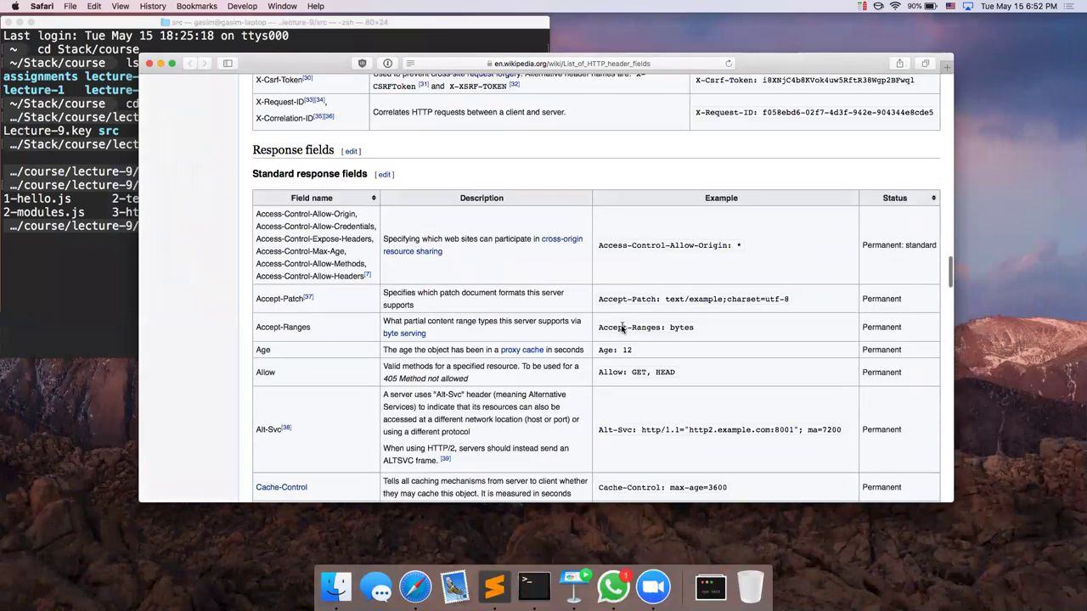
{"action": "key", "text": "super+w"}
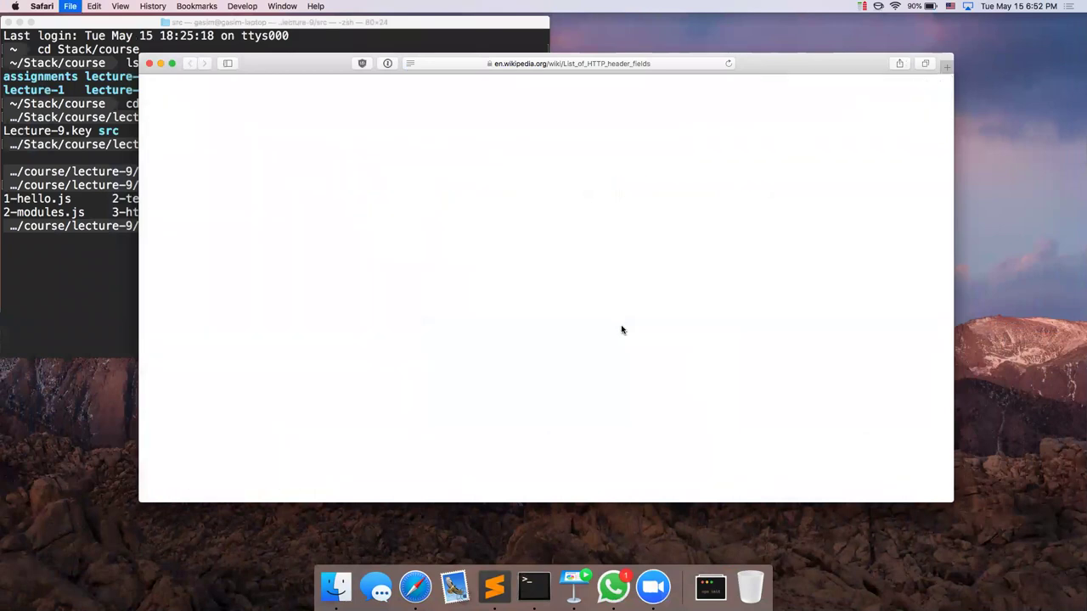
{"action": "key", "text": "super+Tab"}
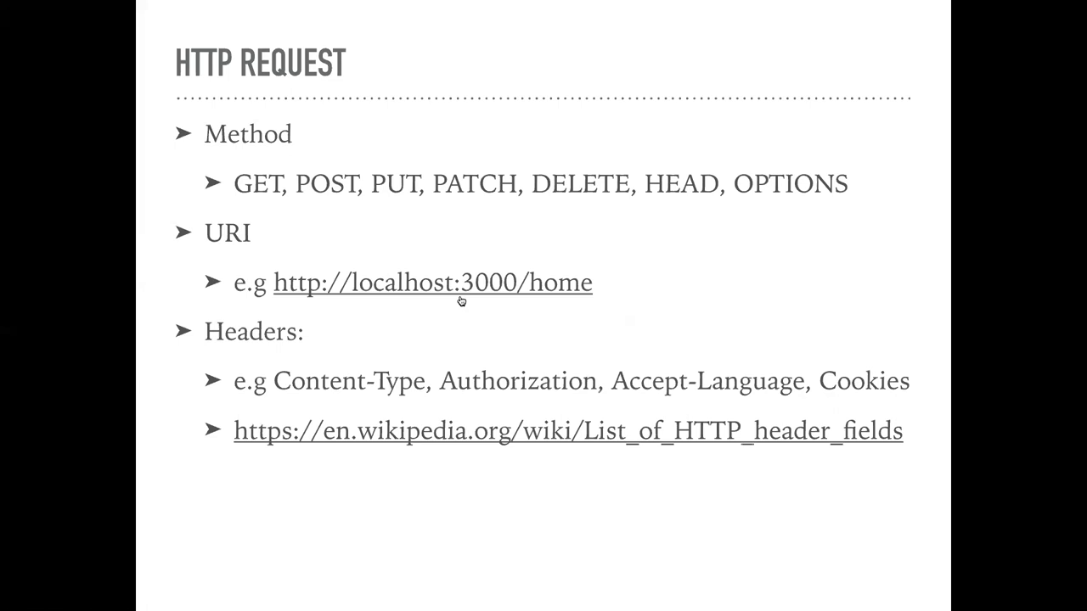
Step: Exit the slideshow and launch Postman through Spotlight by searching 'postm'
{"action": "key", "text": "Escape"}
{"action": "key", "text": "ctrl+Left"}
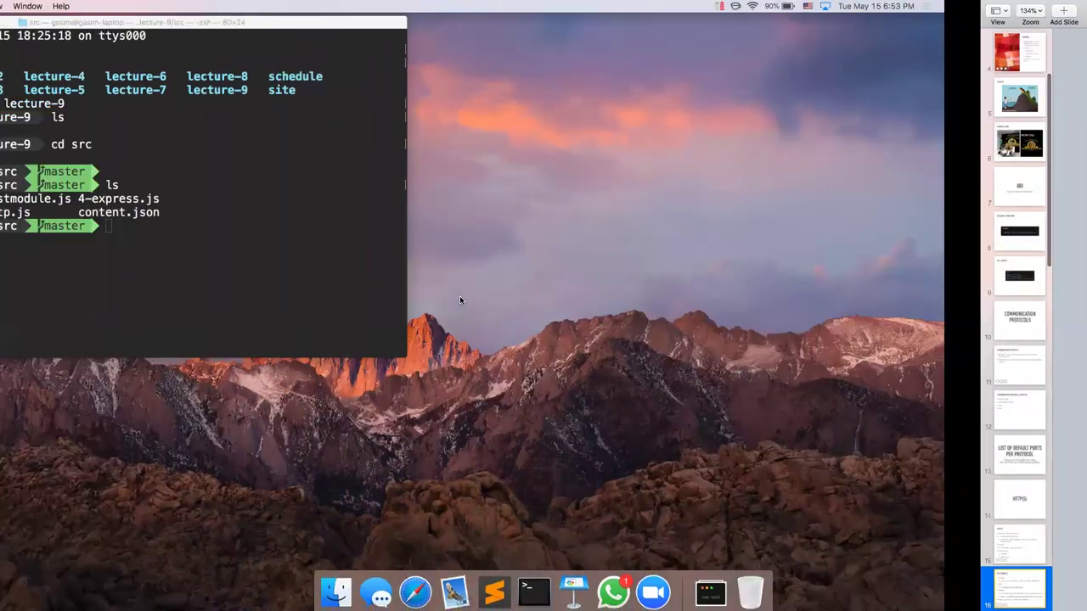
{"action": "key", "text": "super+space"}
{"action": "type", "text": "postm"}
{"action": "key", "text": "Return"}
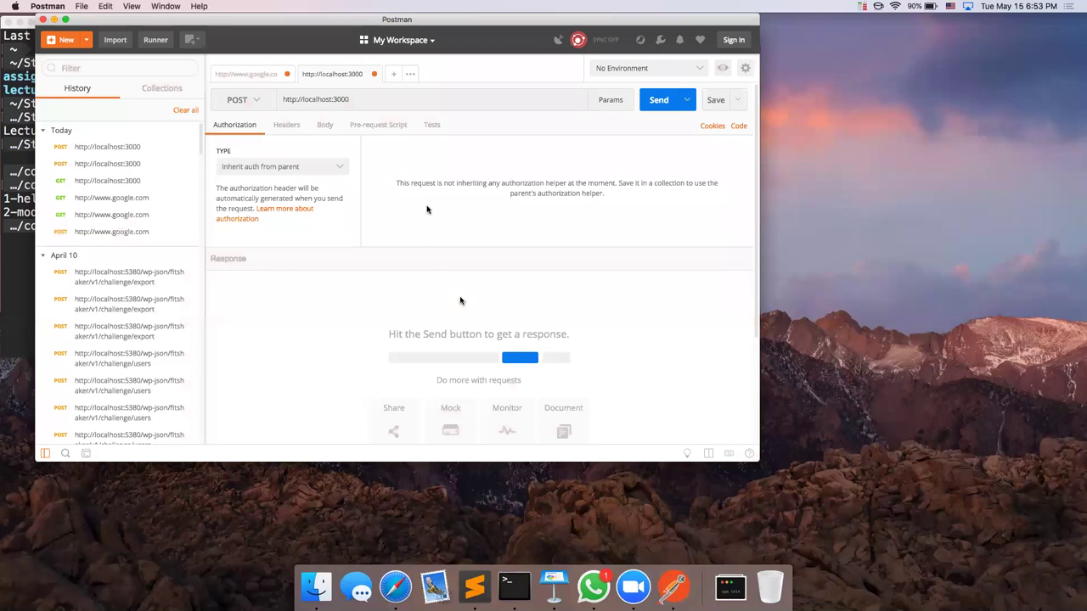
Step: Enlarge and maximize Postman, then close the localhost:3000 and google.com tabs without saving
{"action": "key", "text": "super+equal"}
{"action": "key", "text": "super+equal"}
{"action": "key", "text": "super+equal"}
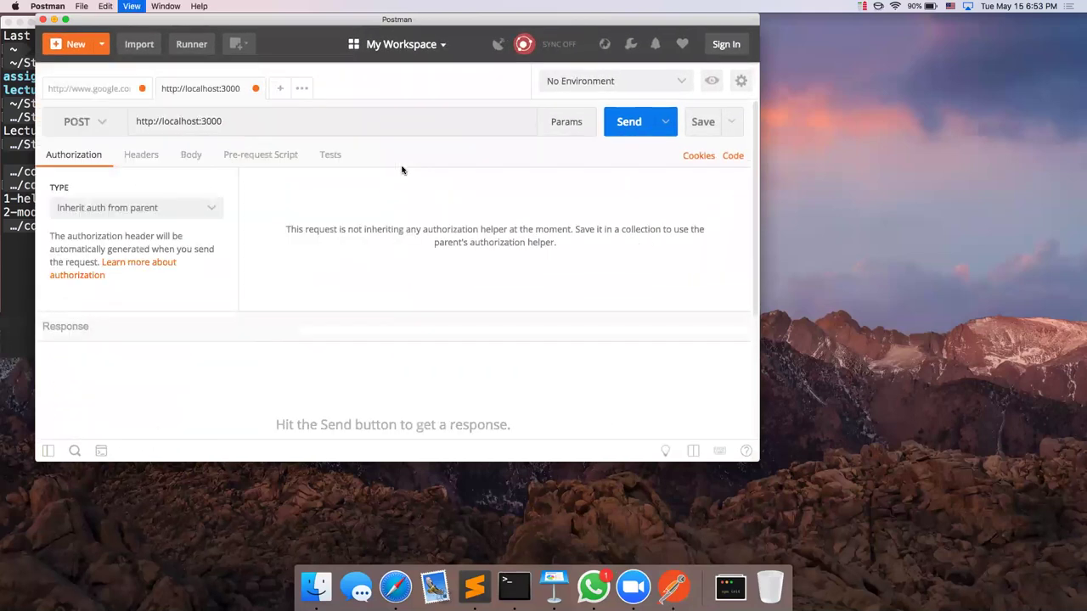
{"action": "left_click", "coordinate": [65, 19]}
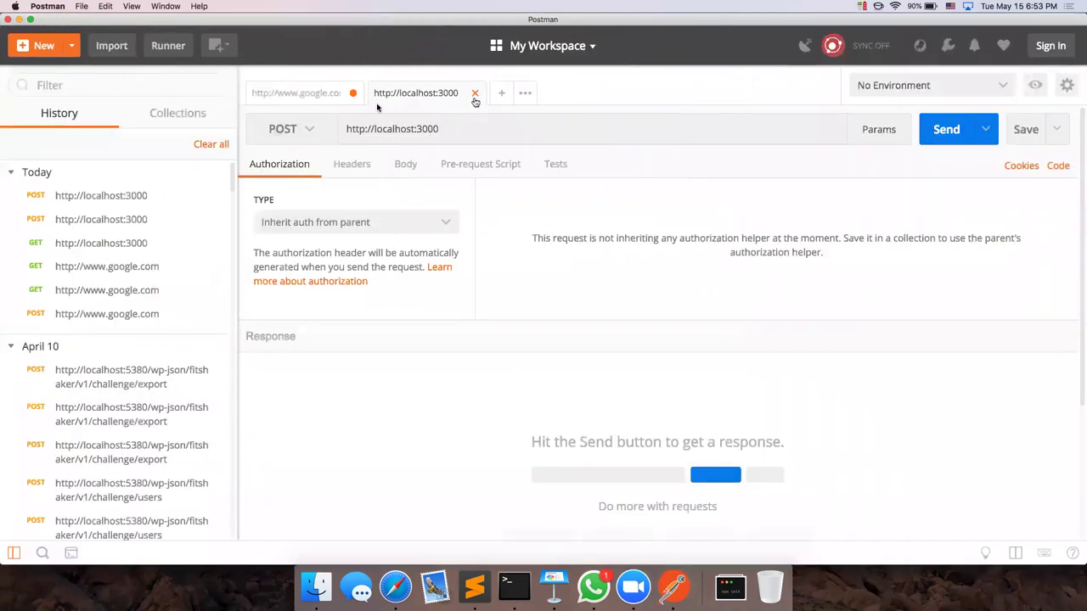
{"action": "left_click", "coordinate": [474, 93]}
{"action": "left_click", "coordinate": [435, 331]}
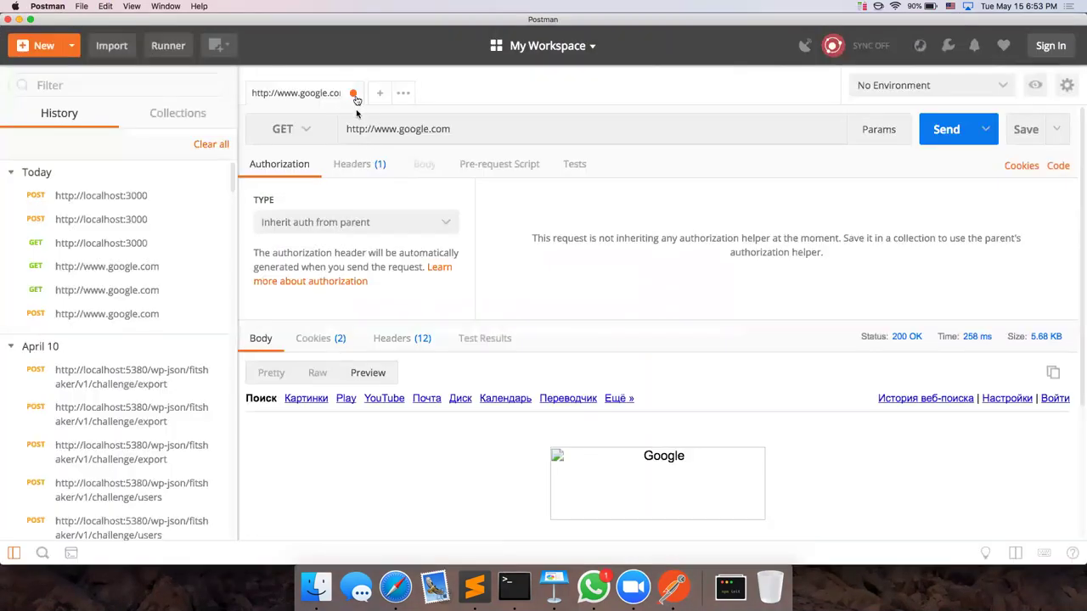
{"action": "left_click", "coordinate": [352, 93]}
{"action": "left_click", "coordinate": [419, 337]}
{"action": "left_click", "coordinate": [376, 133]}
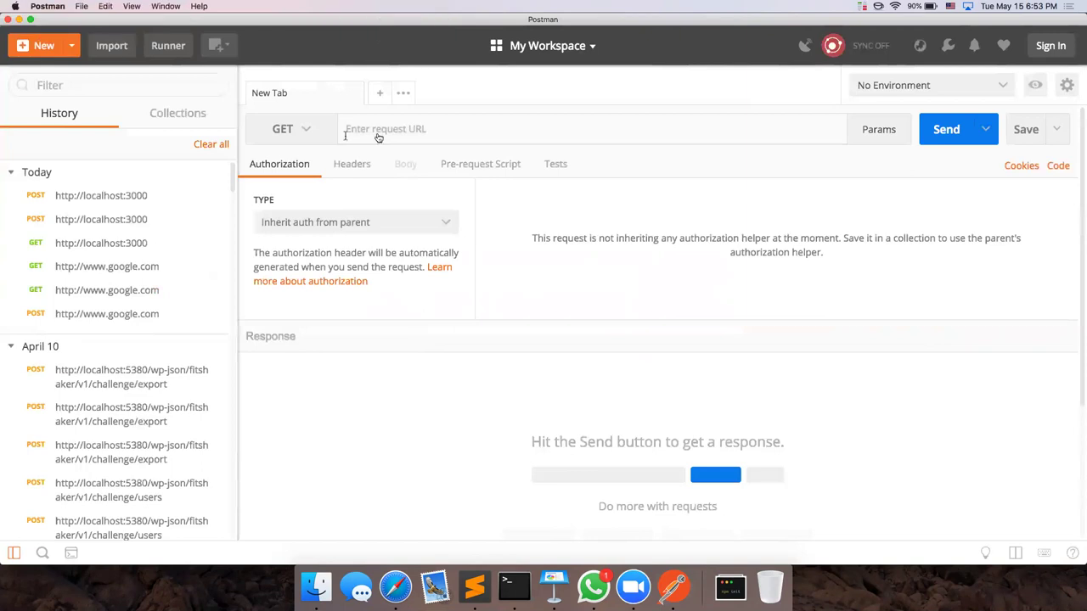
{"action": "left_click", "coordinate": [298, 132]}
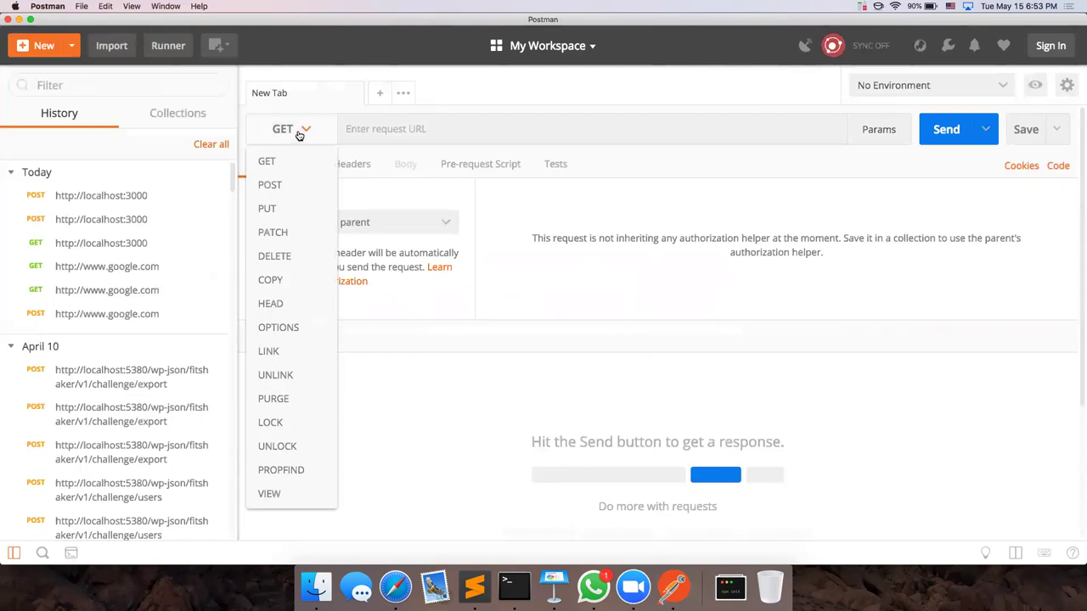
{"action": "left_click", "coordinate": [298, 132]}
{"action": "left_click", "coordinate": [444, 131]}
{"action": "type", "text": "jt"}
{"action": "key", "text": "BackSpace"}
{"action": "key", "text": "BackSpace"}
{"action": "type", "text": "http://www.google.com"}
{"action": "key", "text": "Return"}
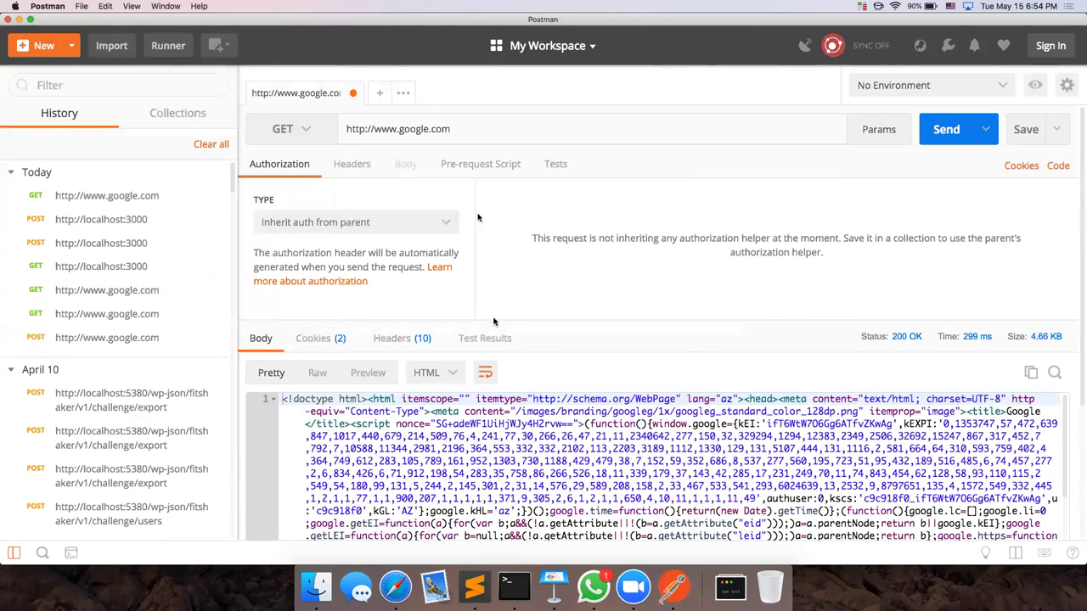
{"action": "left_click", "coordinate": [388, 372]}
{"action": "scroll", "coordinate": [538, 431], "scroll_direction": "down", "scroll_amount": 5}
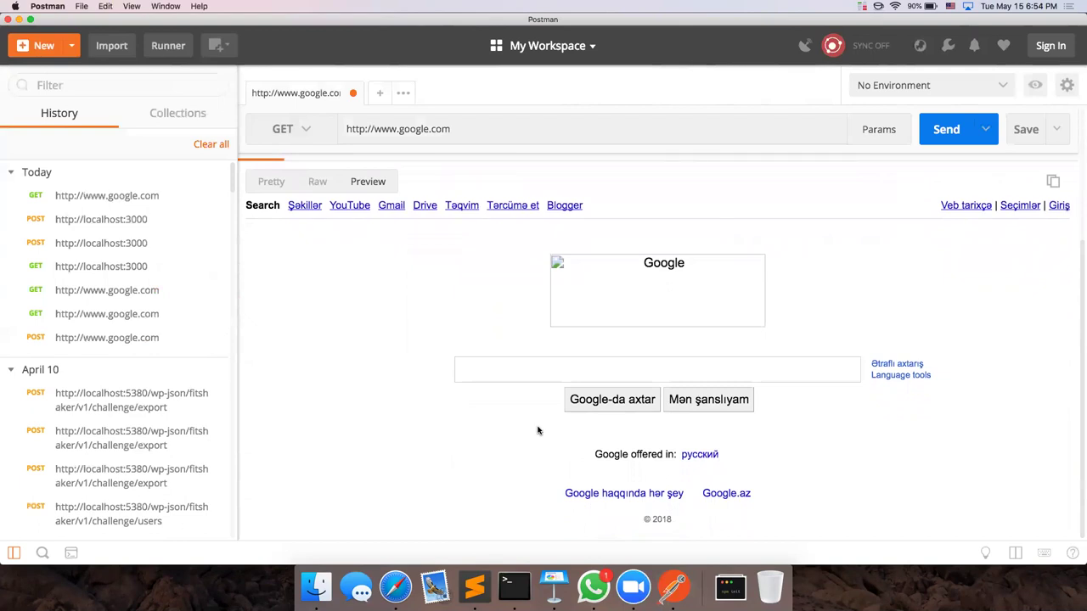
{"action": "scroll", "coordinate": [538, 431], "scroll_direction": "up", "scroll_amount": 5}
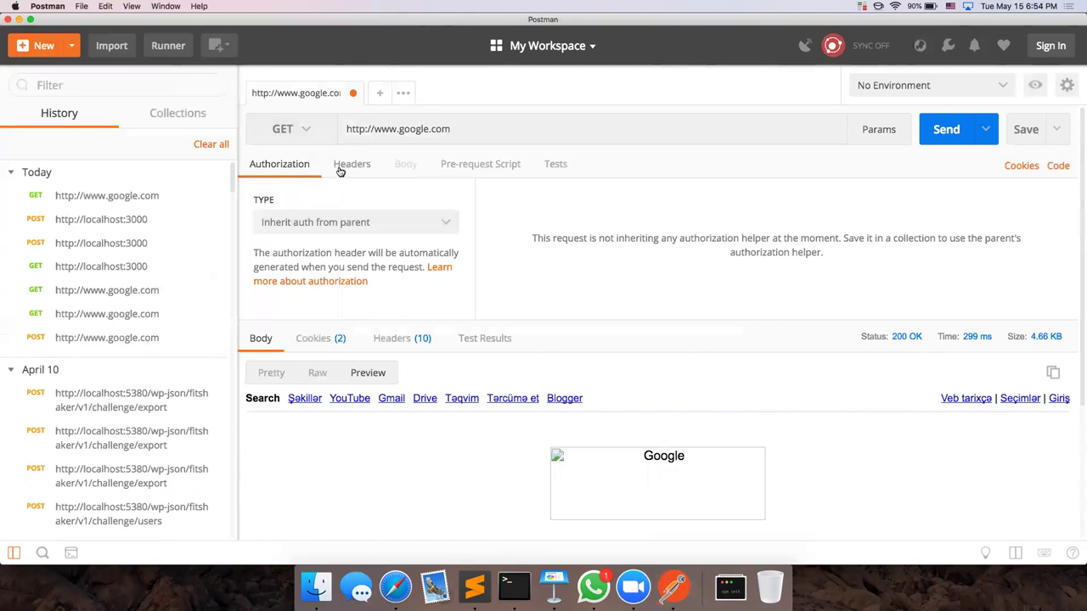
Step: Add an Accept-Language header with value ru and resend the request
{"action": "left_click", "coordinate": [339, 169]}
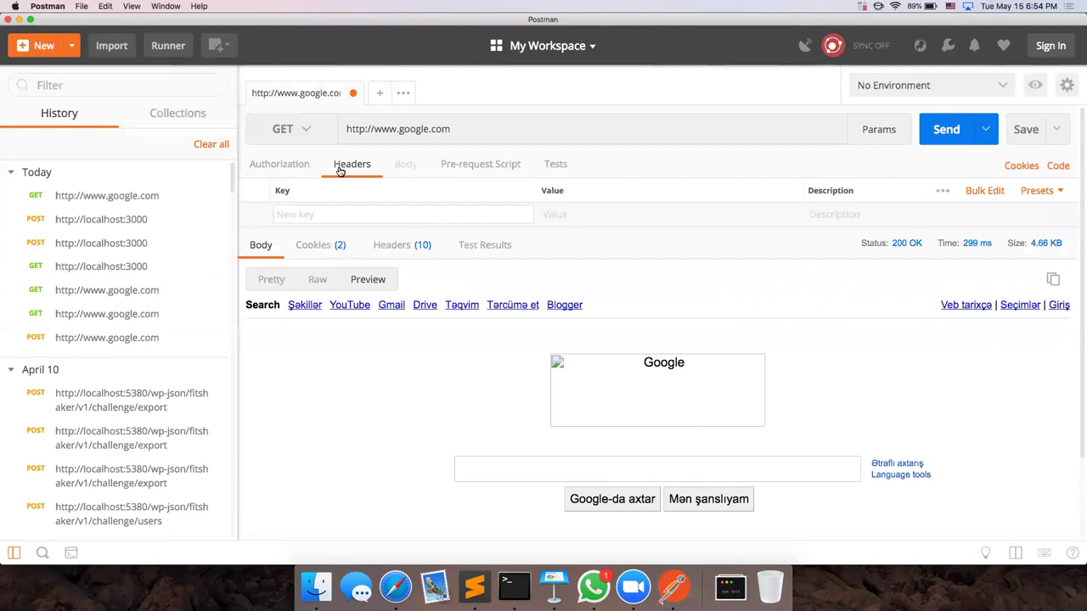
{"action": "type", "text": "Accept-l"}
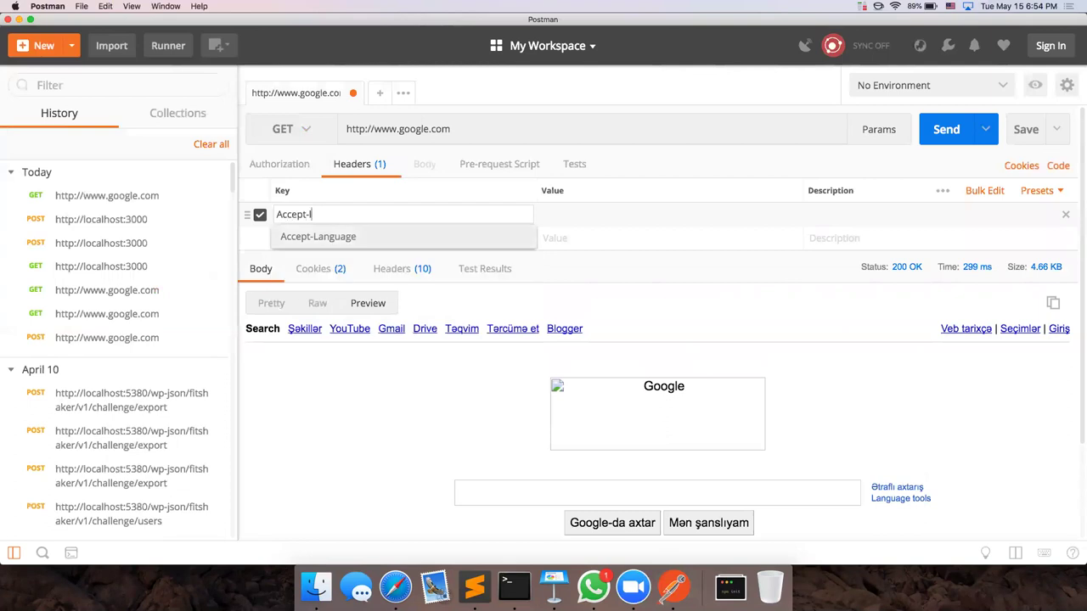
{"action": "left_click", "coordinate": [339, 236]}
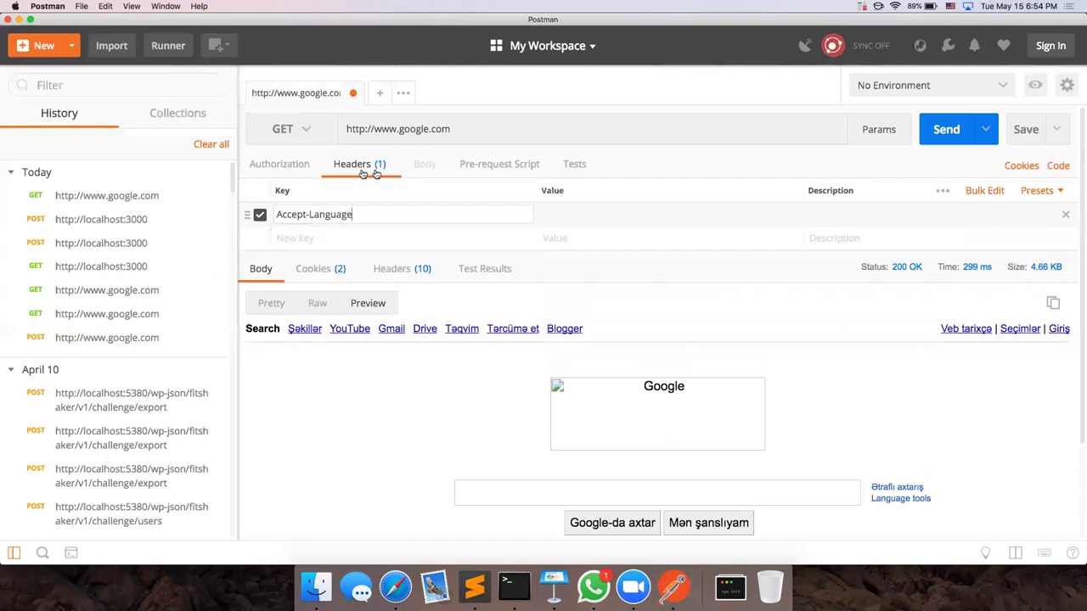
{"action": "left_click", "coordinate": [569, 215]}
{"action": "type", "text": "ru"}
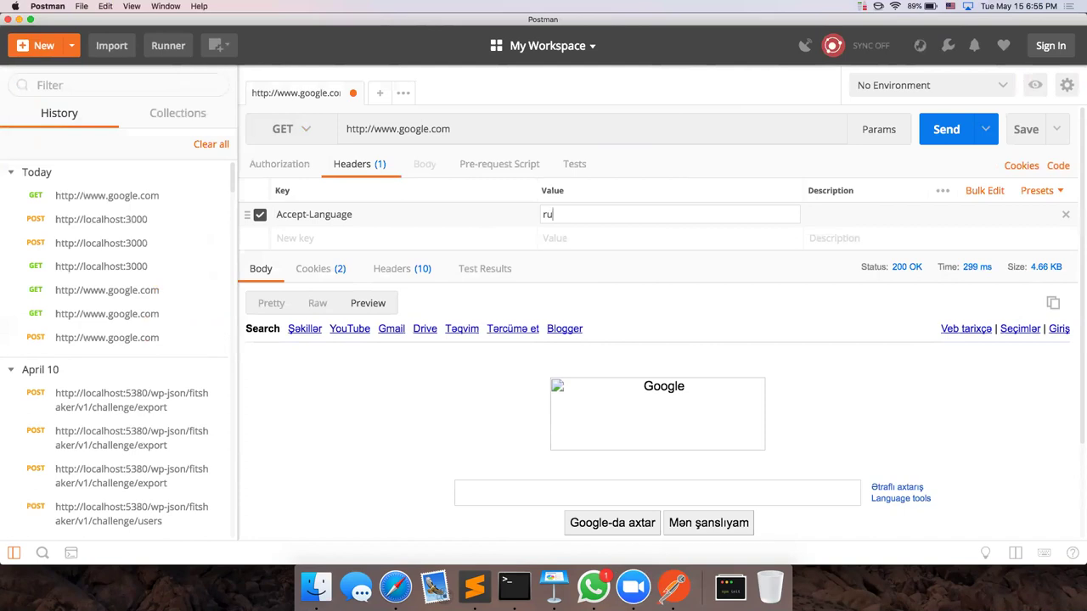
{"action": "left_click", "coordinate": [943, 130]}
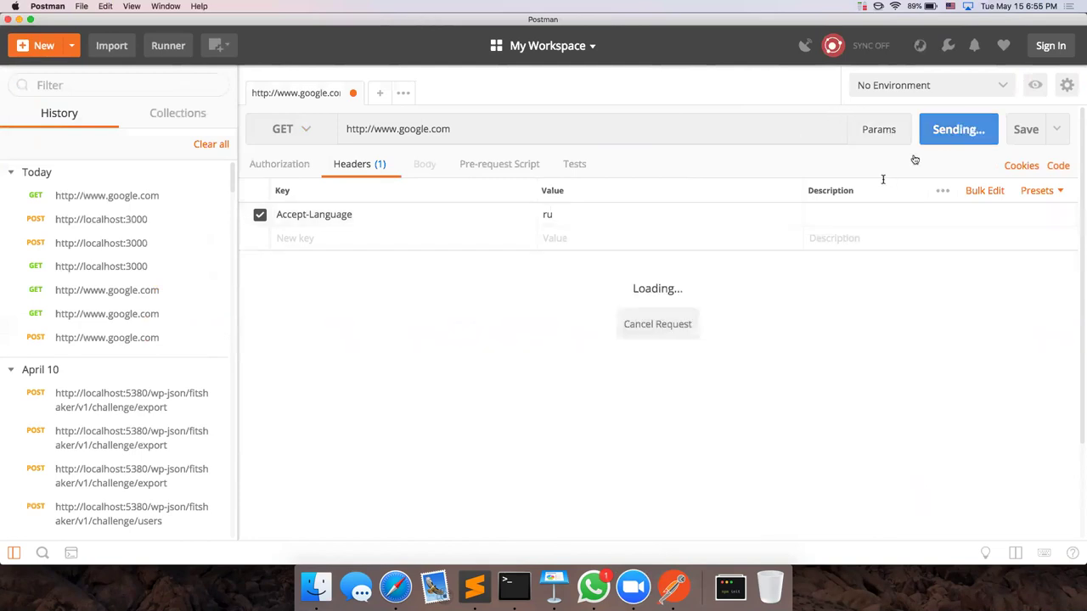
{"action": "scroll", "coordinate": [755, 382], "scroll_direction": "down", "scroll_amount": 2}
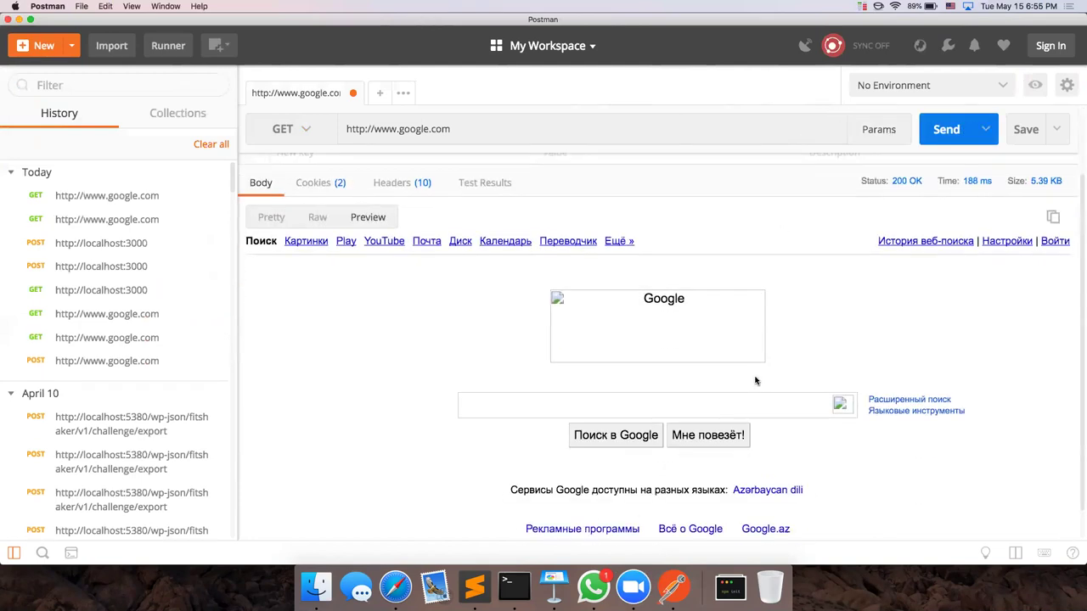
{"action": "scroll", "coordinate": [755, 381], "scroll_direction": "up", "scroll_amount": 2}
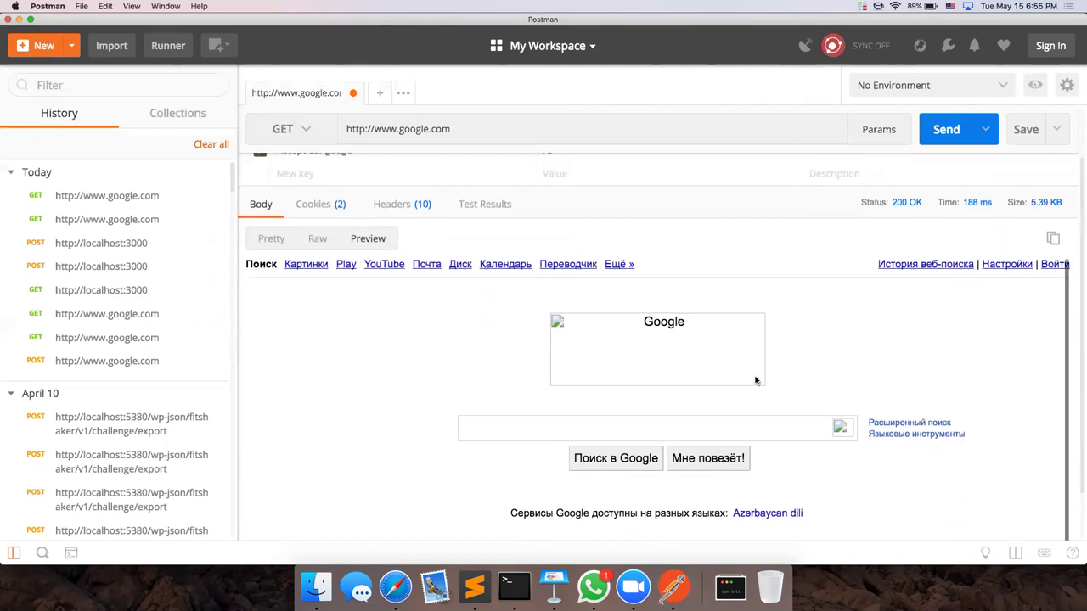
Step: Change the Accept-Language value to it and resend to get the Italian Google page
{"action": "left_click", "coordinate": [590, 224]}
{"action": "key", "text": "BackSpace"}
{"action": "key", "text": "BackSpace"}
{"action": "type", "text": "it"}
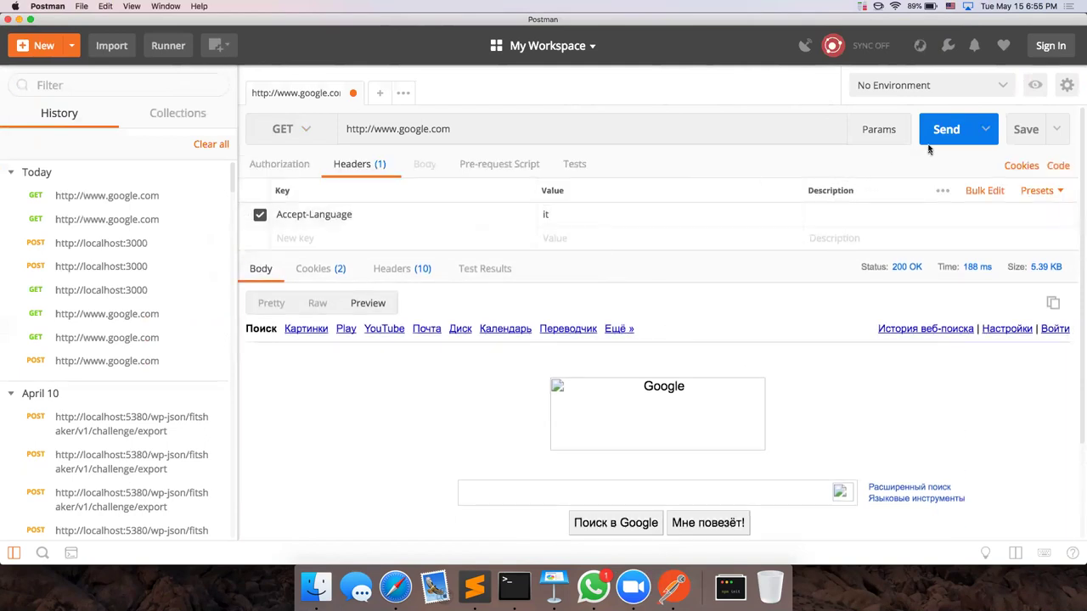
{"action": "left_click", "coordinate": [946, 129]}
{"action": "scroll", "coordinate": [721, 328], "scroll_direction": "down", "scroll_amount": 3}
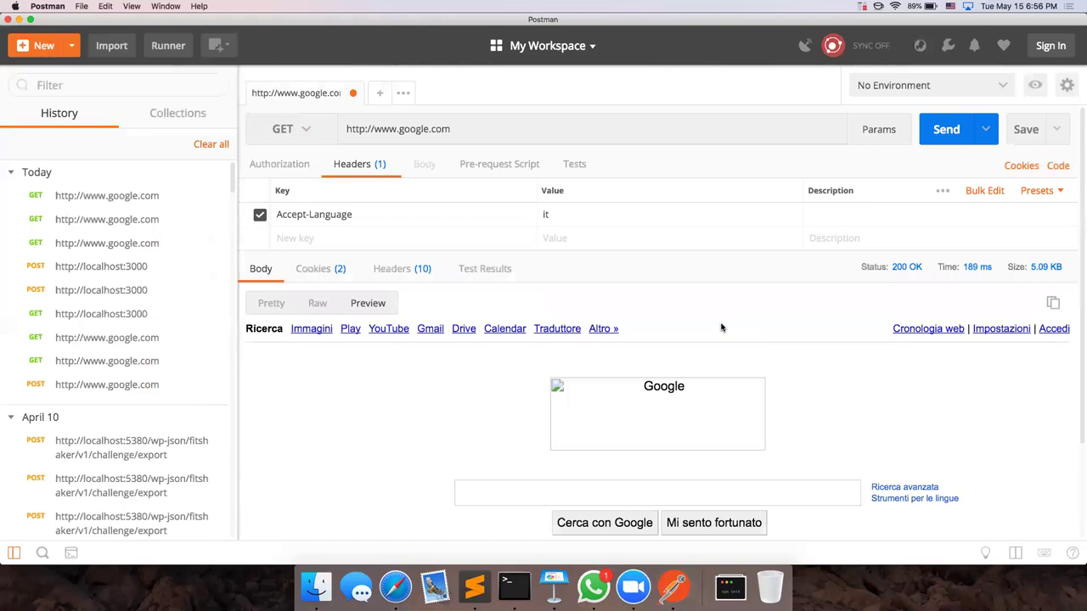
Step: Send the request as POST to get 405 Method Not Allowed, then switch back to GET
{"action": "left_click", "coordinate": [284, 129]}
{"action": "left_click", "coordinate": [292, 181]}
{"action": "left_click", "coordinate": [964, 126]}
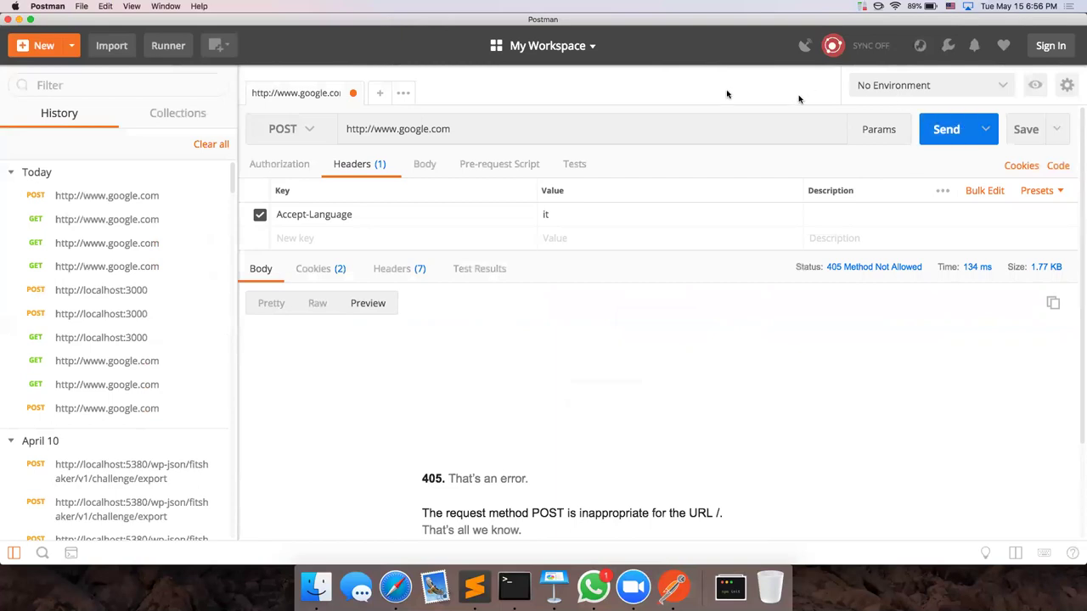
{"action": "left_click", "coordinate": [310, 136]}
{"action": "left_click", "coordinate": [321, 162]}
Step: Play the Keynote slides from HTTP(S) to the HTTP REQUEST Body bullet, then return to Postman
{"action": "left_click", "coordinate": [553, 586]}
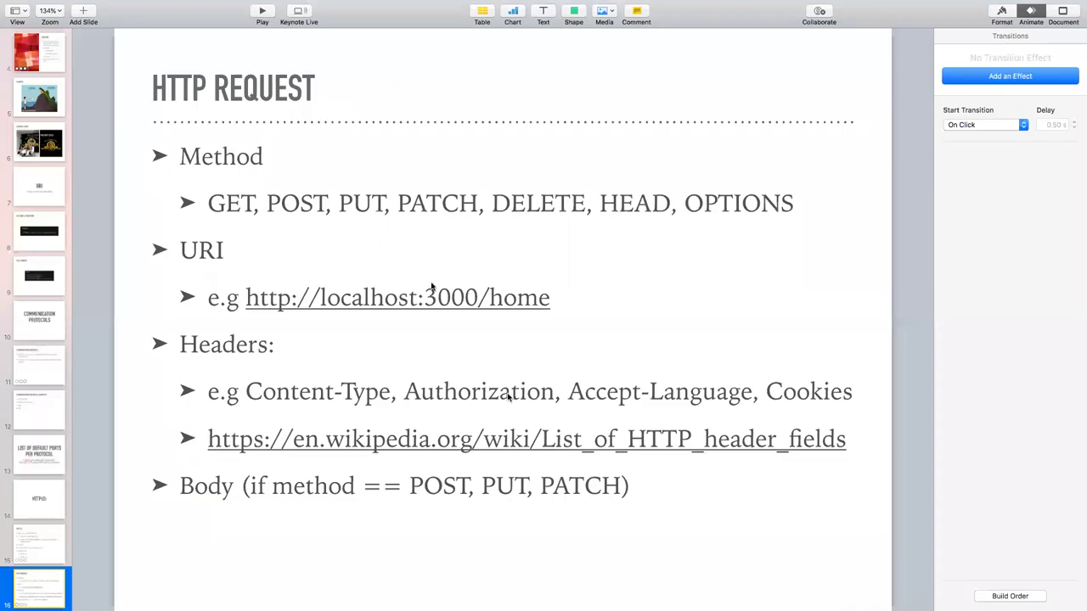
{"action": "left_click", "coordinate": [263, 11]}
{"action": "key", "text": "Right"}
{"action": "key", "text": "Right"}
{"action": "key", "text": "Right"}
{"action": "key", "text": "Right"}
{"action": "key", "text": "Right"}
{"action": "key", "text": "Right"}
{"action": "key", "text": "Right"}
{"action": "key", "text": "Right"}
{"action": "key", "text": "Right"}
{"action": "key", "text": "Left"}
{"action": "key", "text": "Left"}
{"action": "key", "text": "Left"}
{"action": "key", "text": "Right"}
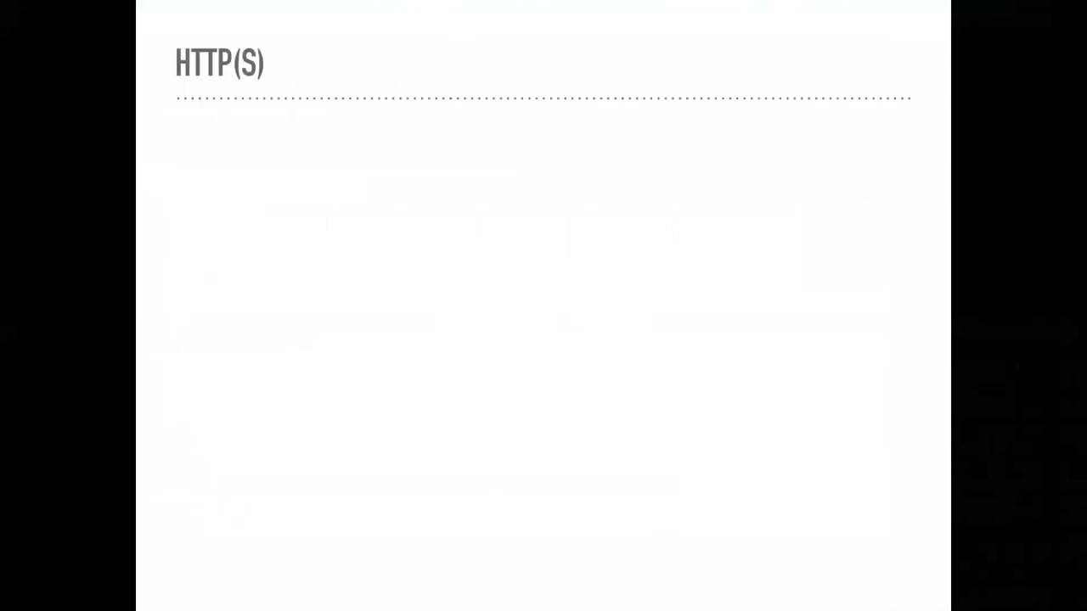
{"action": "key", "text": "Right"}
{"action": "key", "text": "Right"}
{"action": "key", "text": "Right"}
{"action": "key", "text": "Right"}
{"action": "key", "text": "Right"}
{"action": "key", "text": "Right"}
{"action": "key", "text": "Right"}
{"action": "key", "text": "Right"}
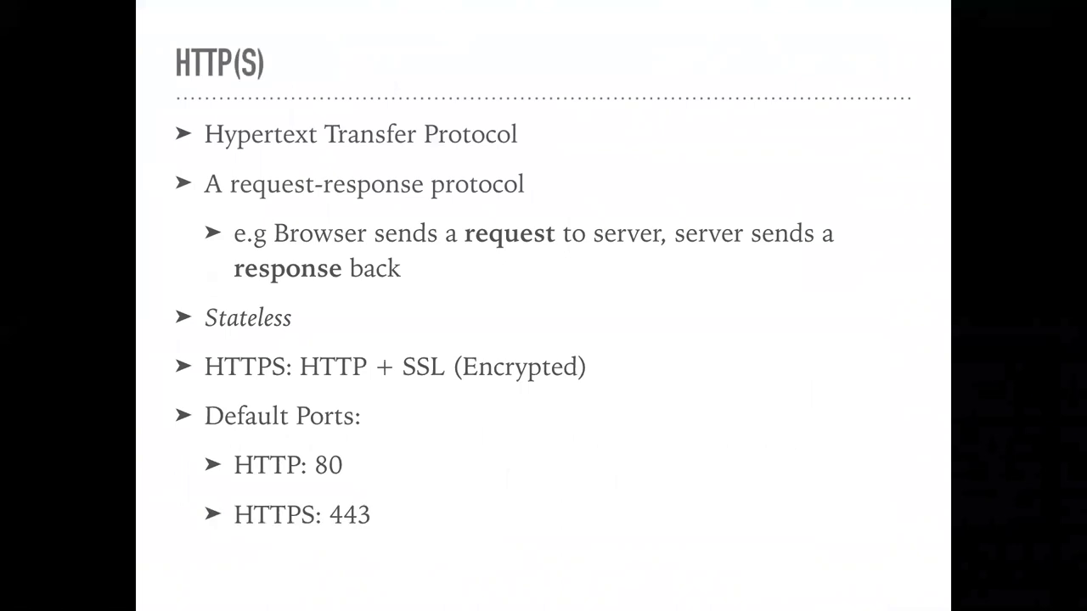
{"action": "key", "text": "Right"}
{"action": "key", "text": "Right"}
{"action": "key", "text": "Right"}
{"action": "key", "text": "Right"}
{"action": "key", "text": "Right"}
{"action": "key", "text": "Right"}
{"action": "key", "text": "Right"}
{"action": "key", "text": "Right"}
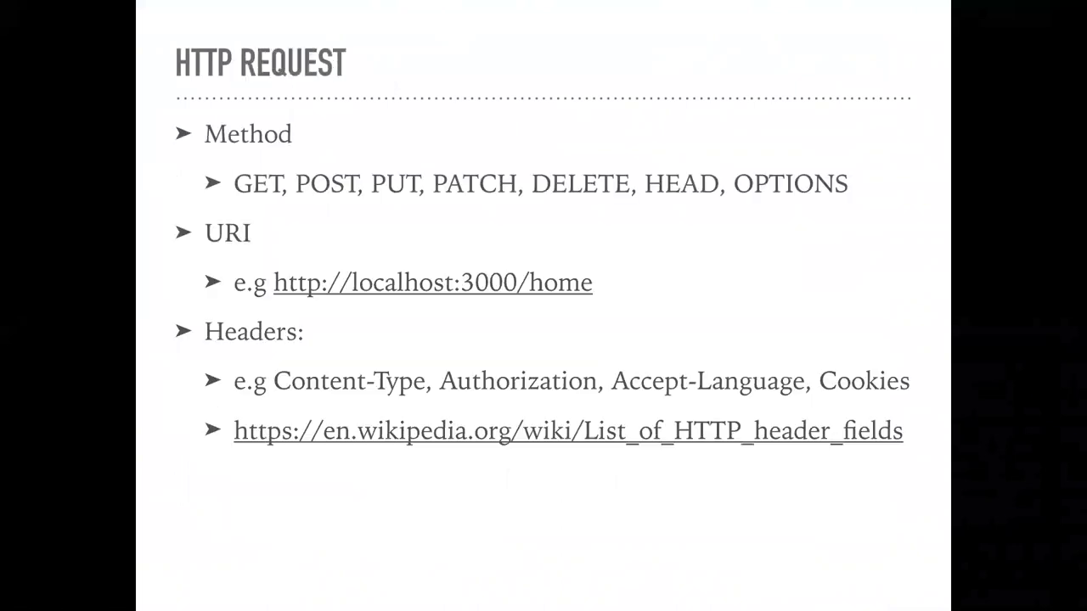
{"action": "key", "text": "Right"}
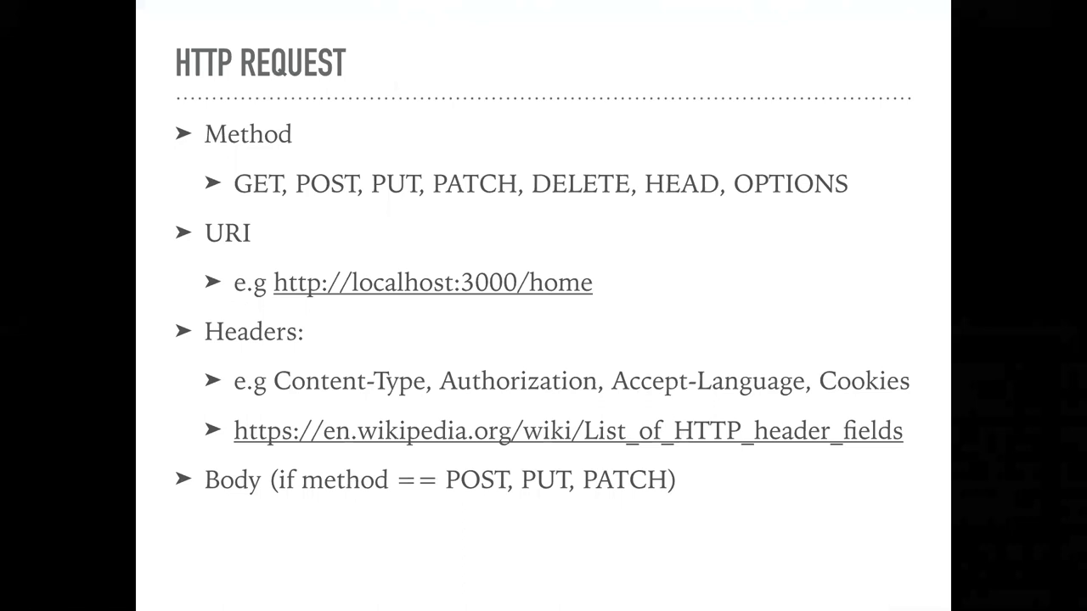
{"action": "key", "text": "Escape"}
{"action": "key", "text": "ctrl+Left"}
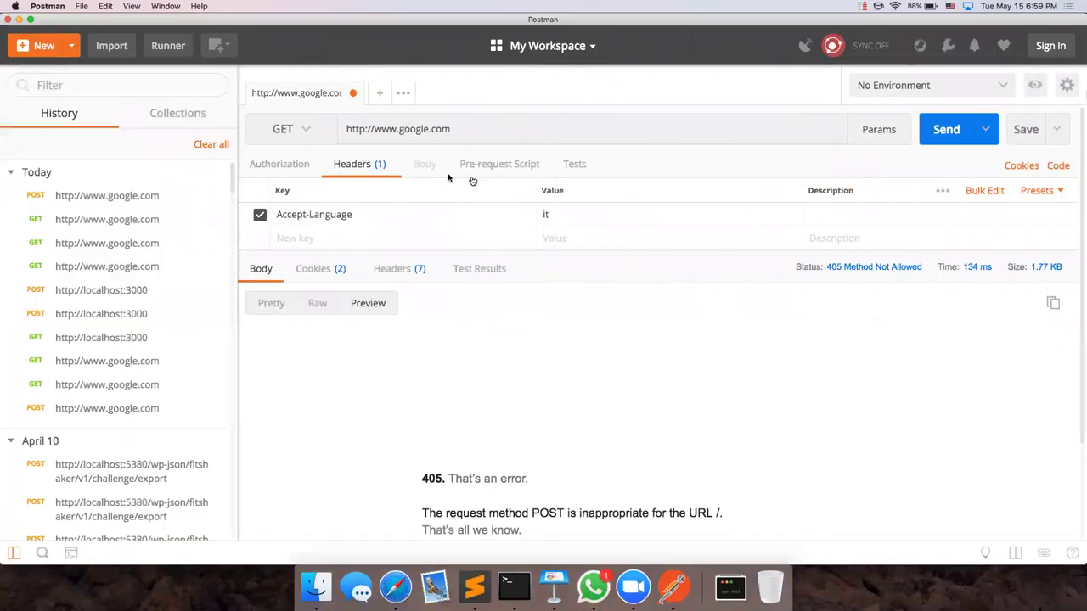
Step: Set the method to POST with a form-data body field 'email' holding an e-mail address
{"action": "left_click", "coordinate": [288, 130]}
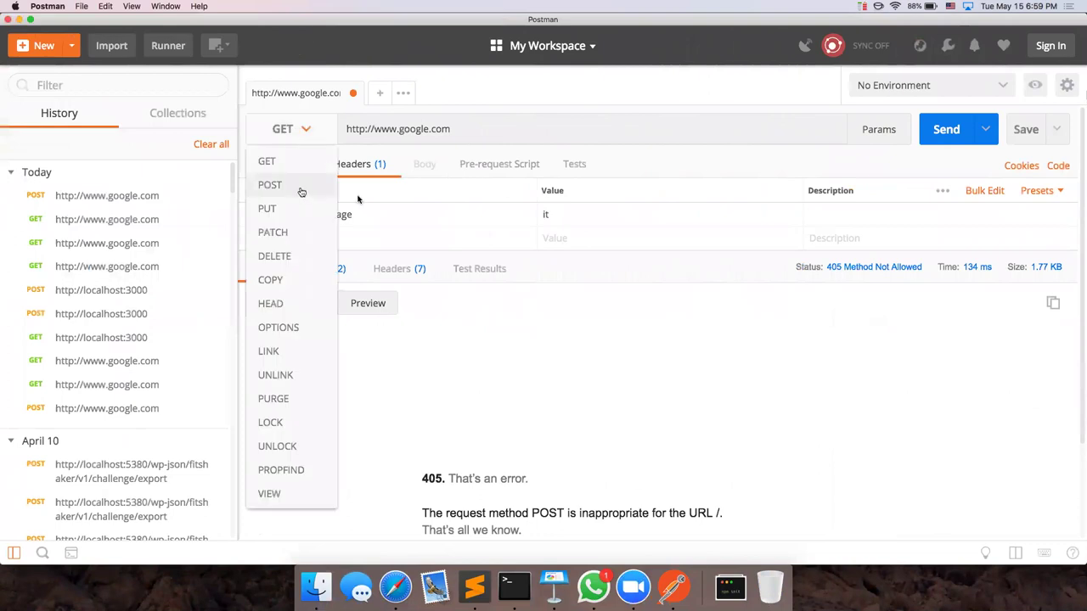
{"action": "left_click", "coordinate": [302, 190]}
{"action": "left_click", "coordinate": [425, 167]}
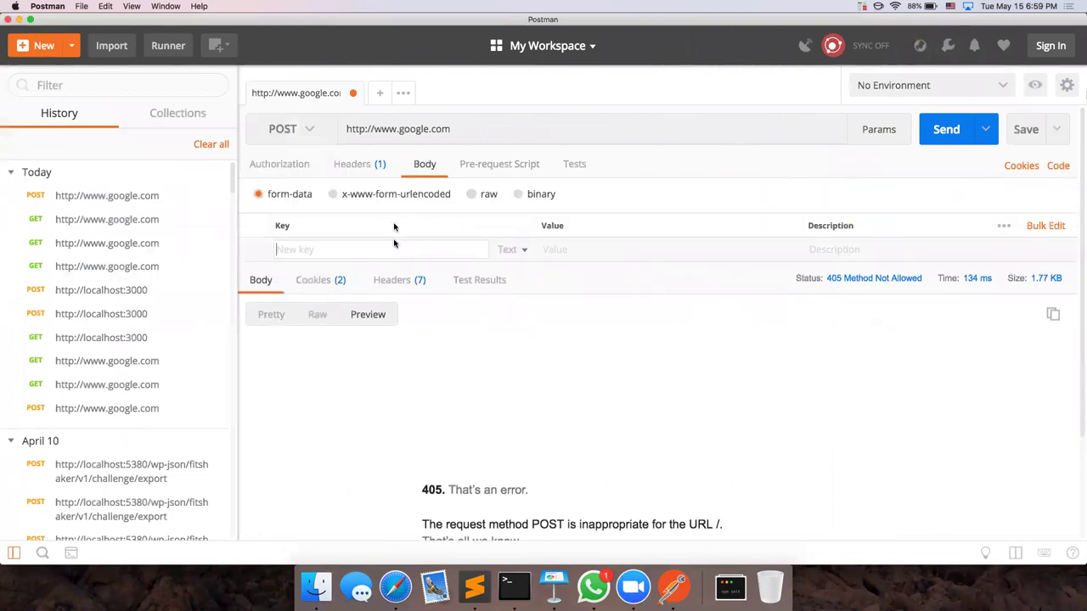
{"action": "type", "text": "email"}
{"action": "key", "text": "Tab"}
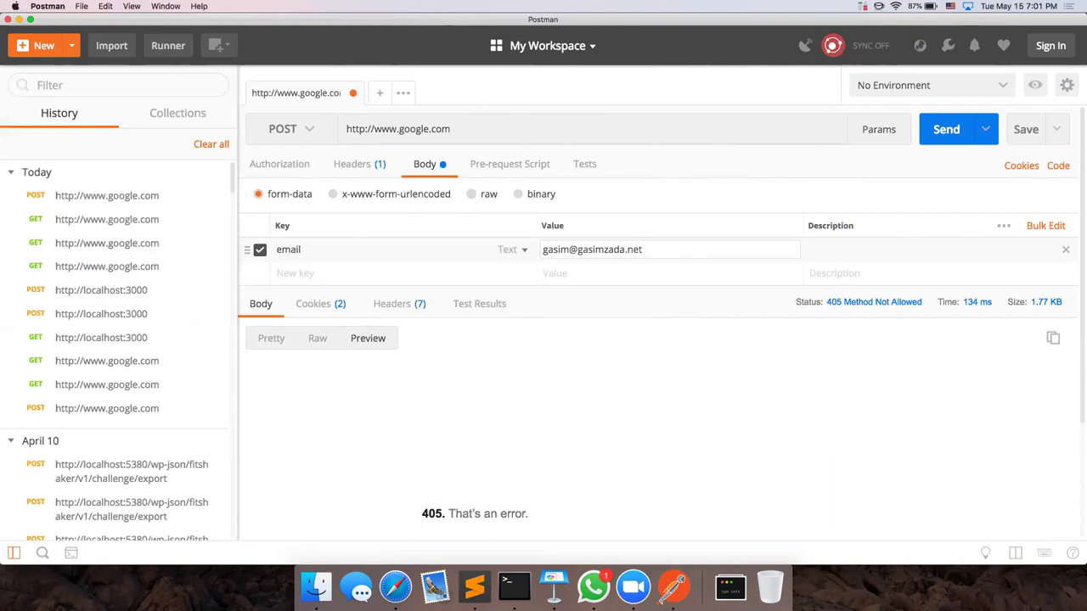
{"action": "left_click", "coordinate": [554, 587]}
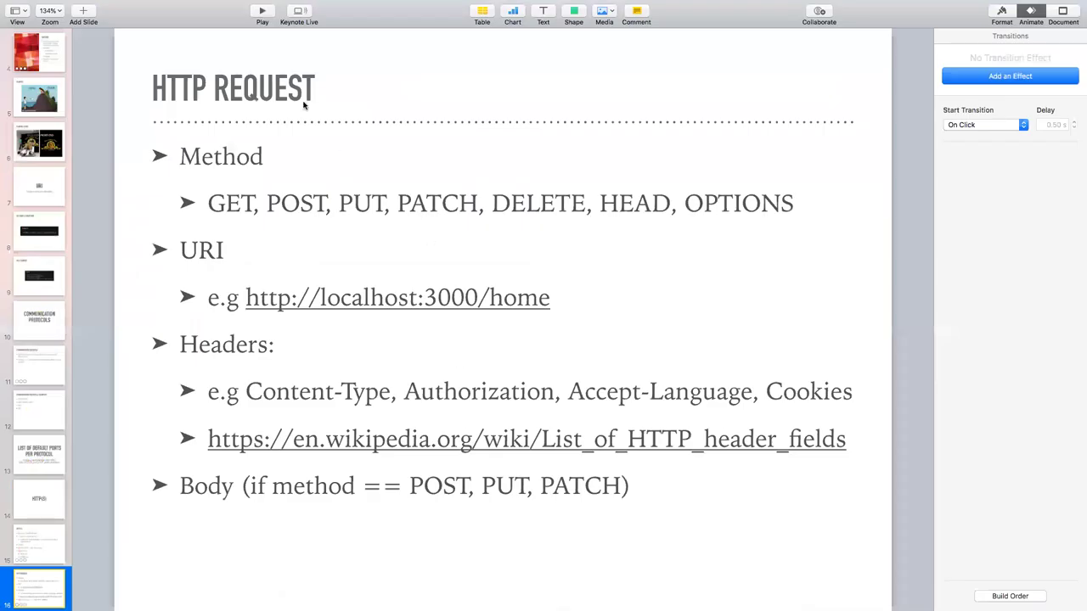
Step: Play the slideshow to the HTTP RESPONSE slide and reveal its Status Code bullet
{"action": "left_click", "coordinate": [260, 12]}
{"action": "key", "text": "Right"}
{"action": "key", "text": "Right"}
{"action": "key", "text": "Right"}
{"action": "key", "text": "Right"}
{"action": "key", "text": "Right"}
{"action": "key", "text": "Right"}
{"action": "key", "text": "Right"}
{"action": "key", "text": "Right"}
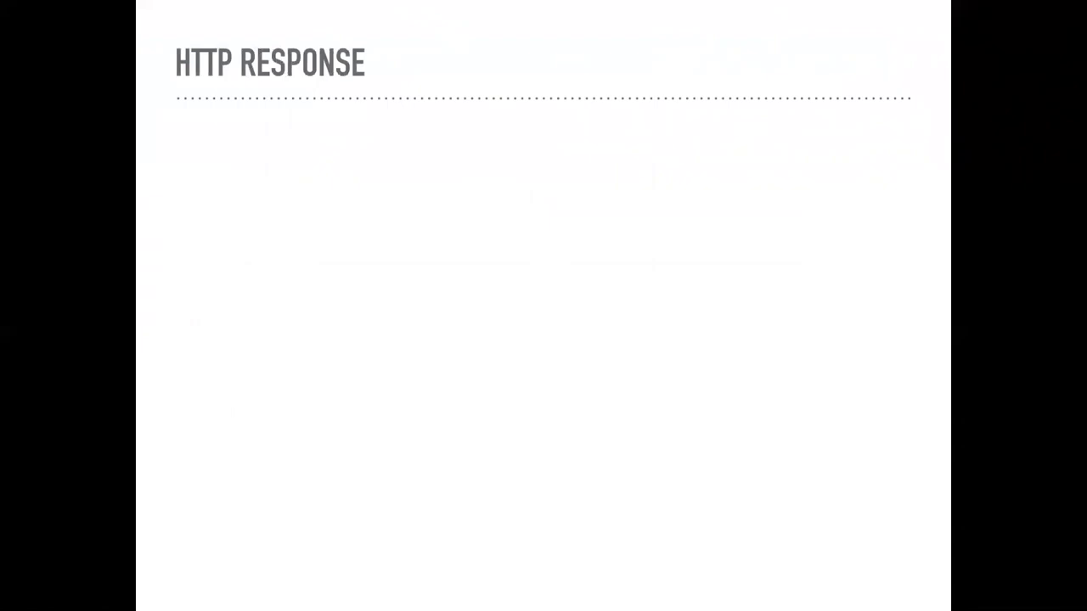
{"action": "key", "text": "Right"}
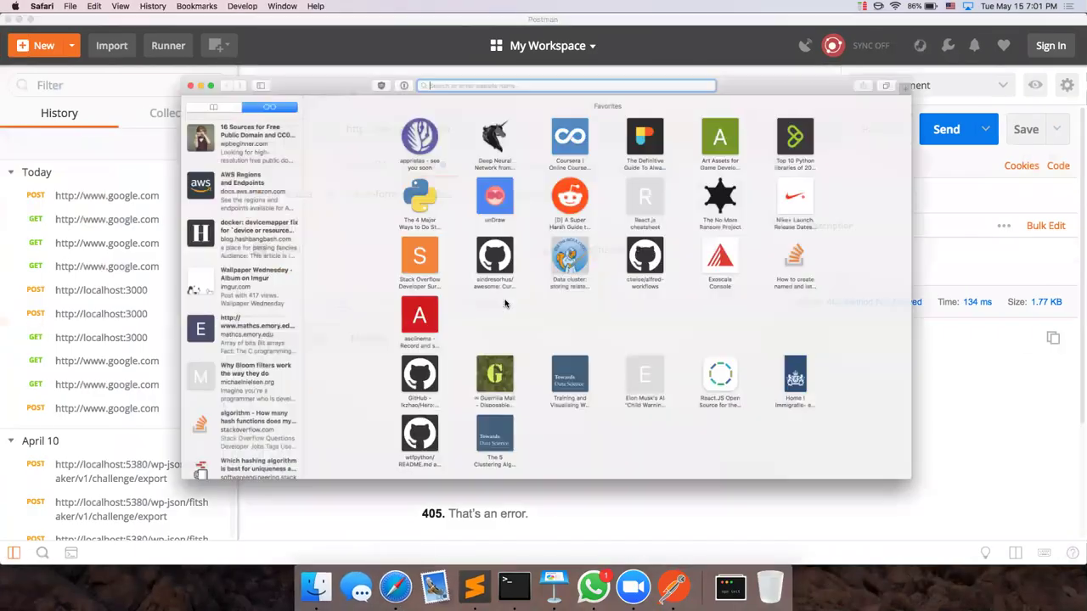
Step: Launch Google Chrome via Spotlight, load google.com, and open the Google logo's context menu
{"action": "type", "text": "google.com"}
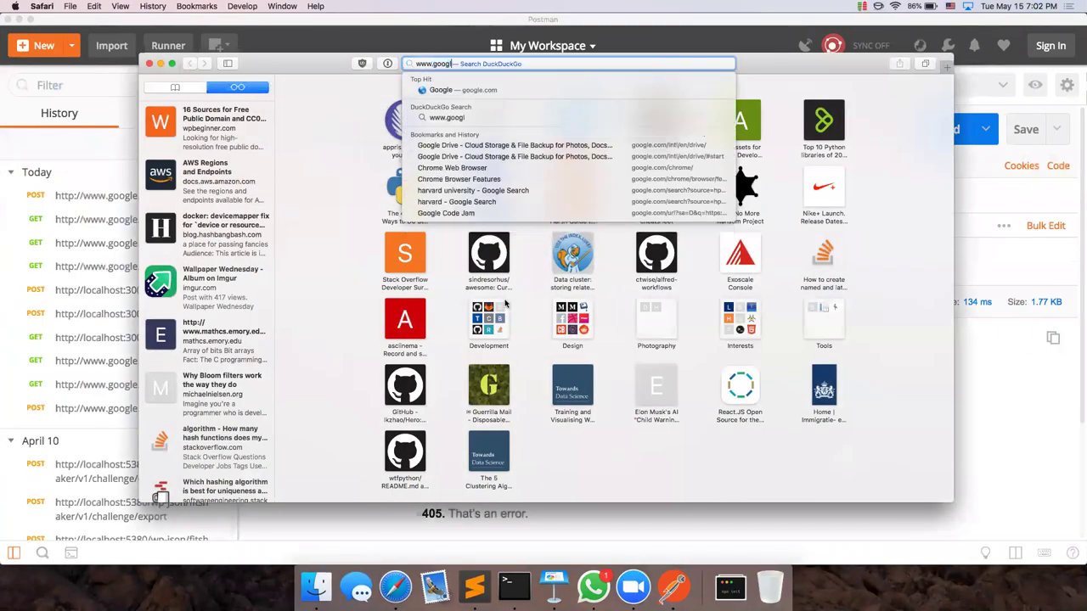
{"action": "key", "text": "cmd+tab"}
{"action": "key", "text": "super+space"}
{"action": "type", "text": "chrome"}
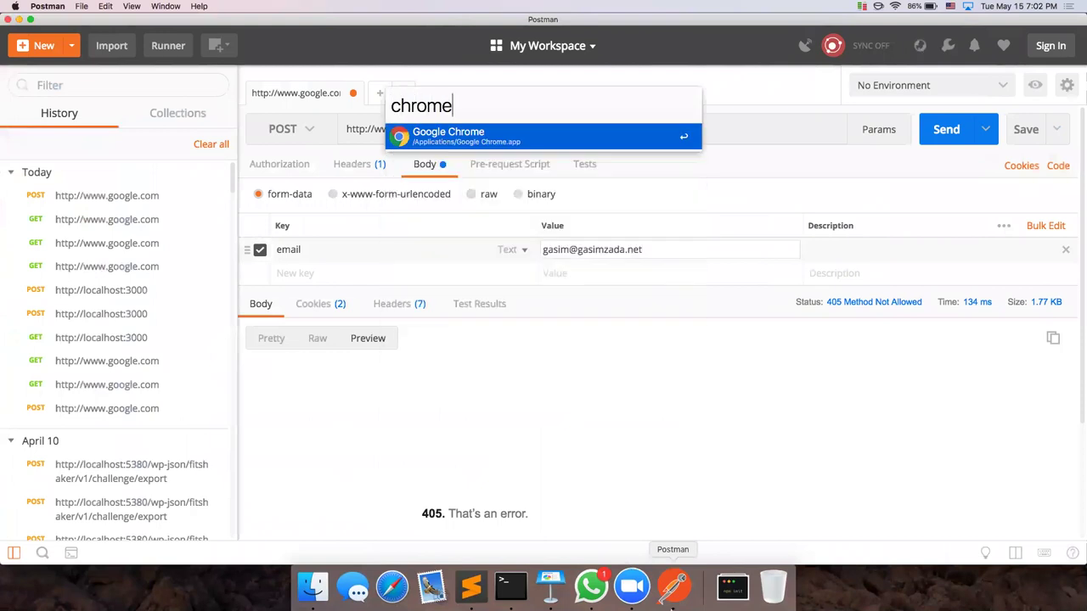
{"action": "key", "text": "Return"}
{"action": "key", "text": "super+equal"}
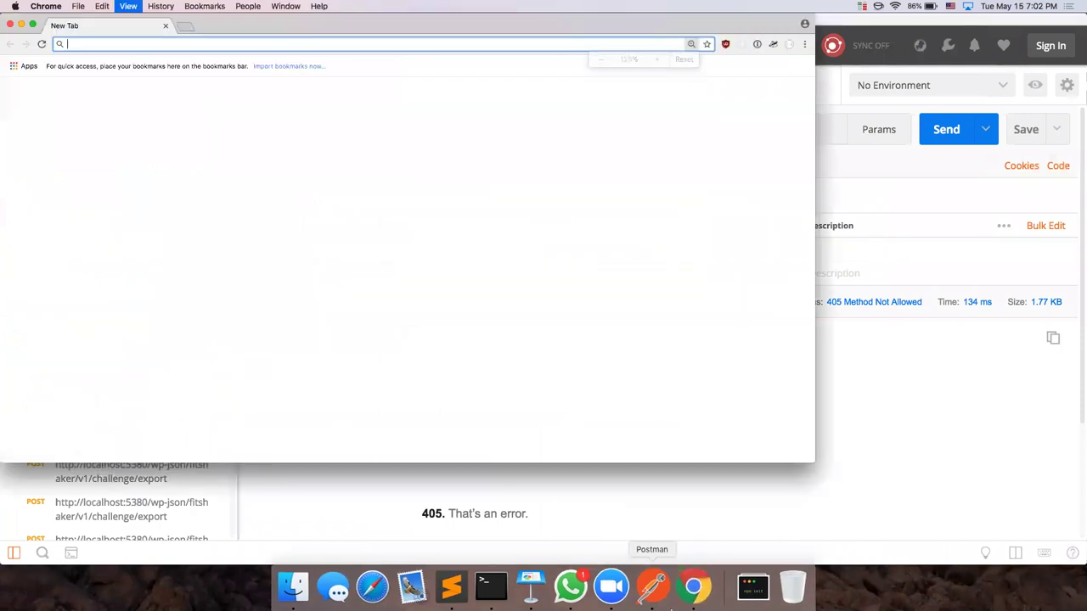
{"action": "type", "text": "g"}
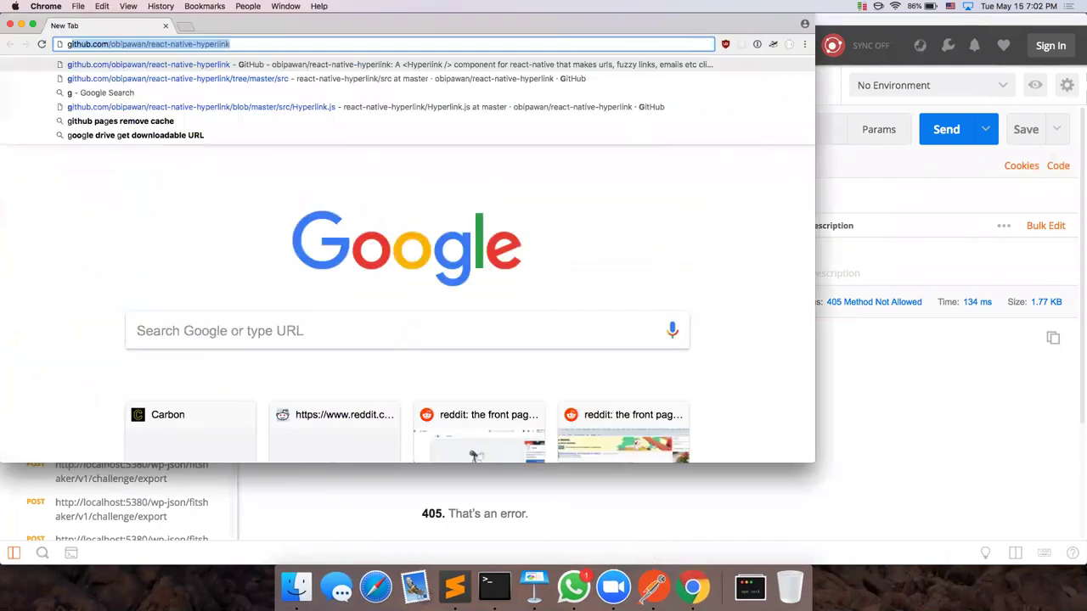
{"action": "type", "text": "oogle.com"}
{"action": "key", "text": "Return"}
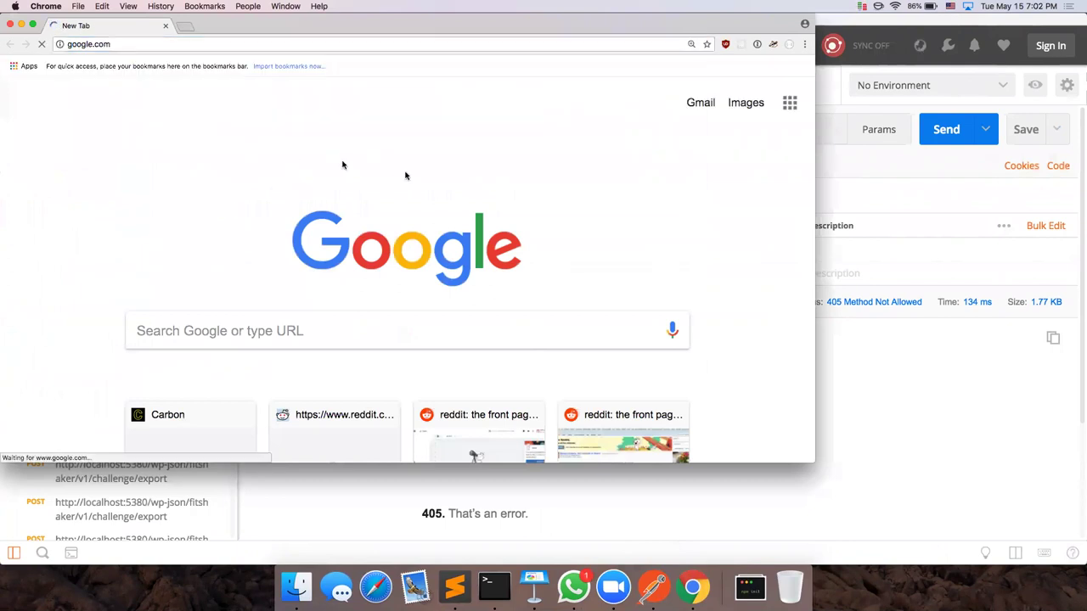
{"action": "right_click", "coordinate": [406, 173]}
Step: Open DevTools on the Google page and show all request types in a widened Network panel
{"action": "left_click", "coordinate": [431, 273]}
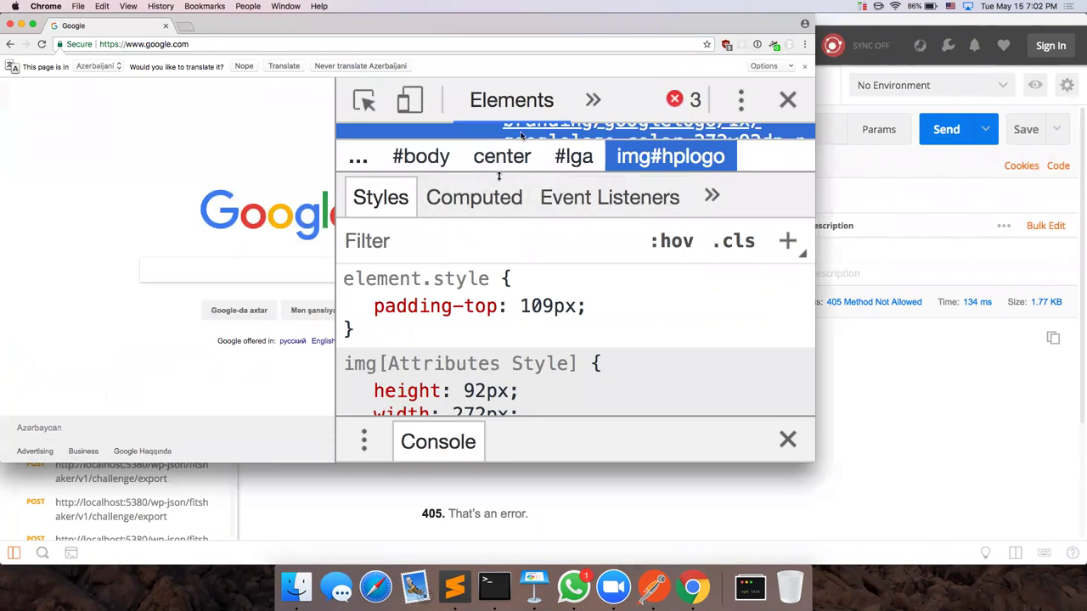
{"action": "key", "text": "super+minus"}
{"action": "key", "text": "super+minus"}
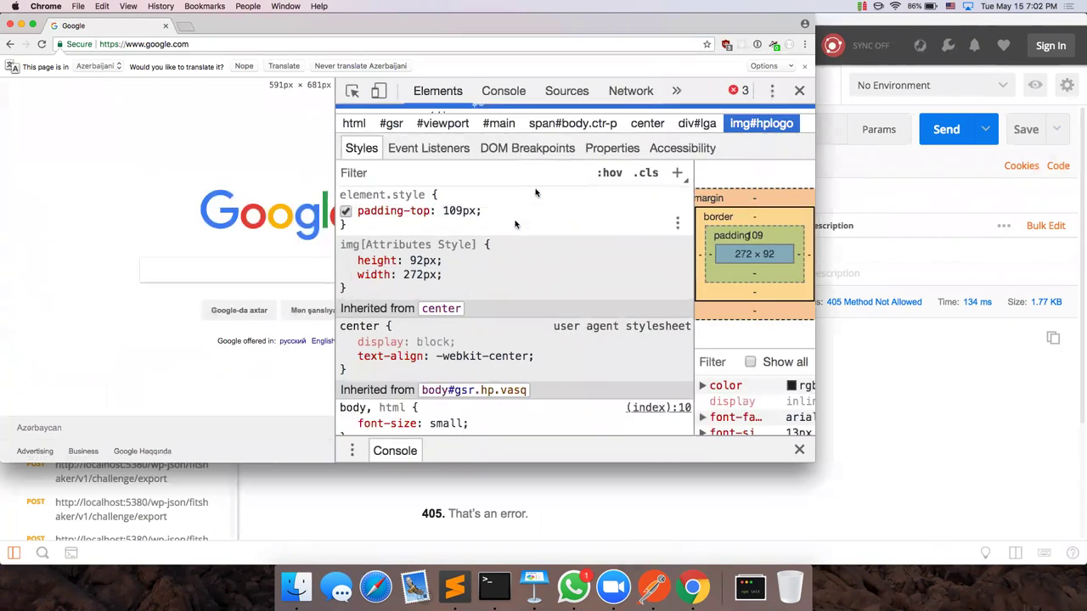
{"action": "left_click", "coordinate": [630, 91]}
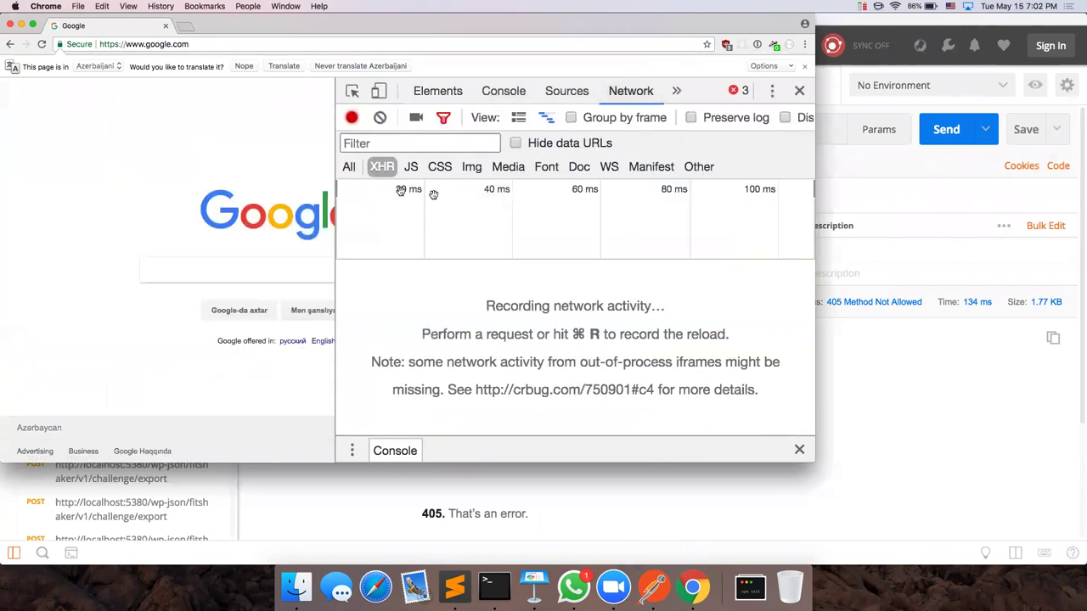
{"action": "left_click", "coordinate": [33, 24]}
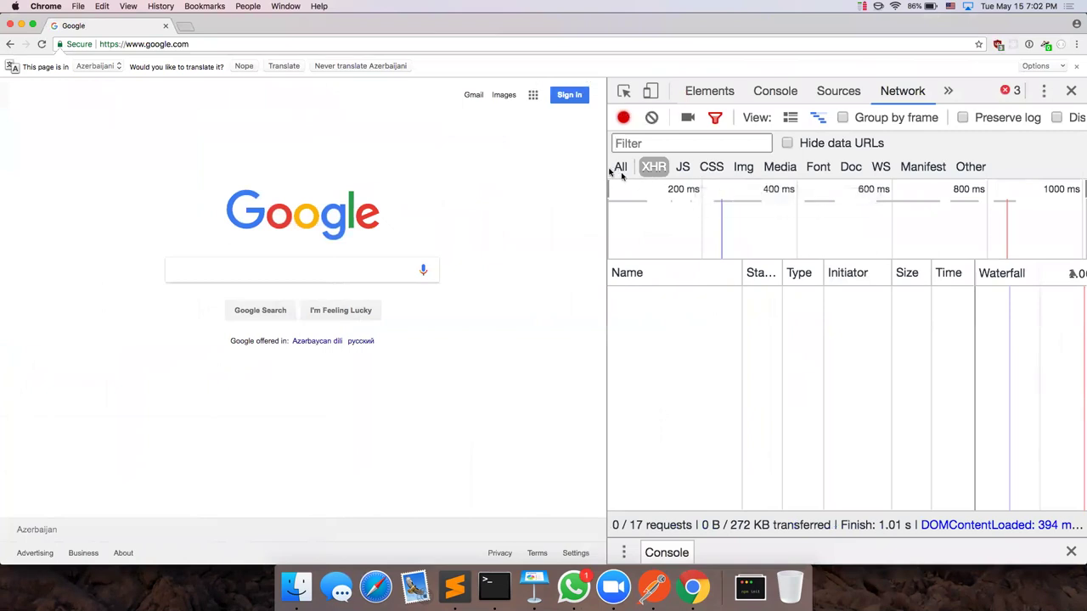
{"action": "left_click", "coordinate": [618, 167]}
{"action": "left_click_drag", "start_coordinate": [607, 248], "coordinate": [382, 235]}
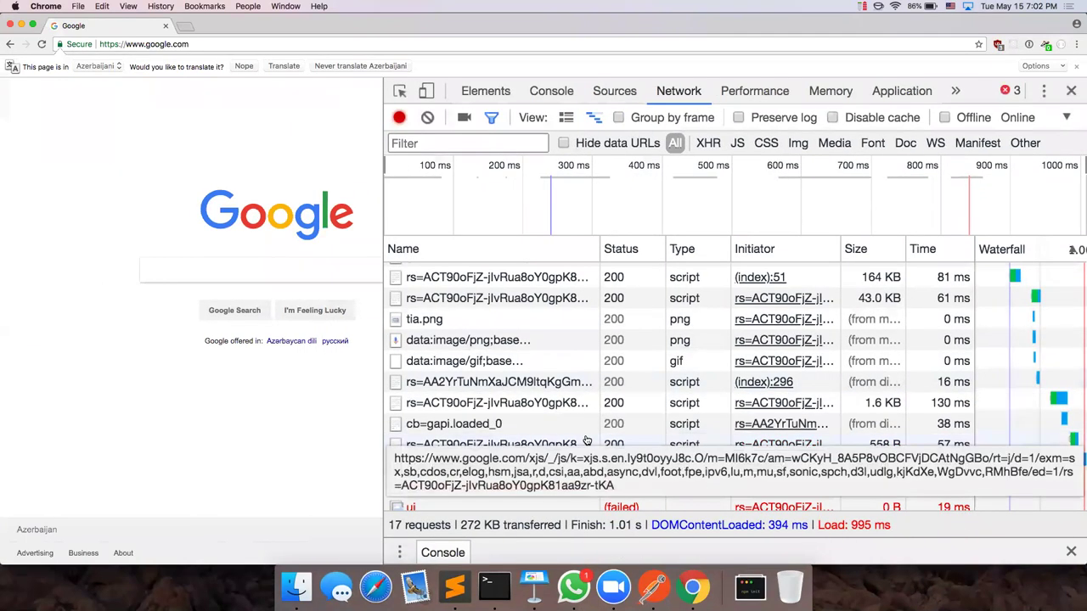
{"action": "scroll", "coordinate": [544, 342], "scroll_direction": "up", "scroll_amount": 3}
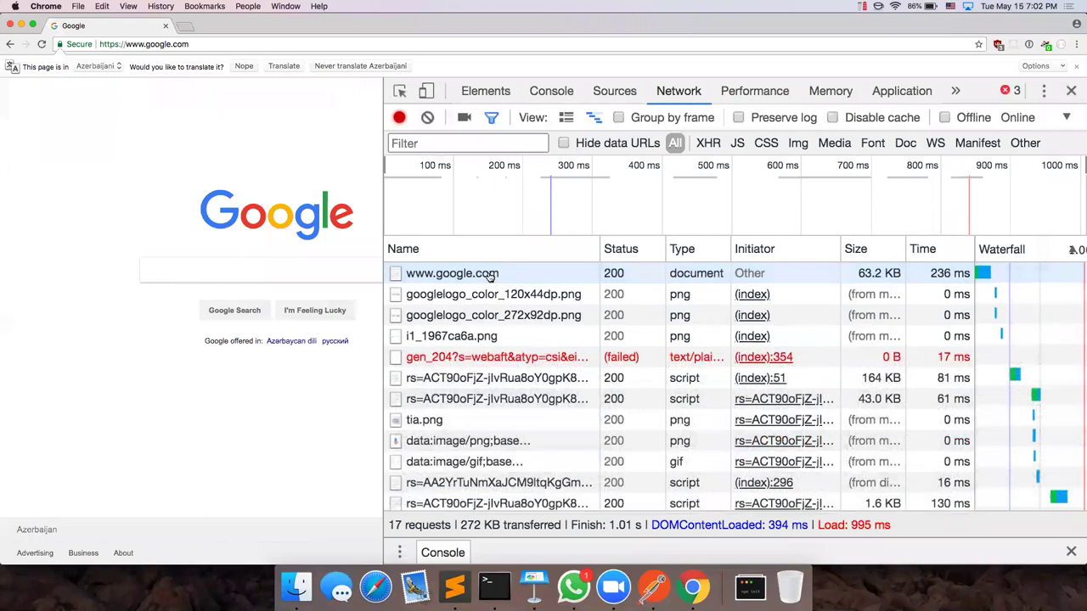
{"action": "left_click", "coordinate": [495, 277]}
{"action": "scroll", "coordinate": [663, 352], "scroll_direction": "down", "scroll_amount": 1}
{"action": "scroll", "coordinate": [645, 331], "scroll_direction": "up", "scroll_amount": 1}
{"action": "double_click", "coordinate": [595, 291]}
{"action": "left_click", "coordinate": [594, 291]}
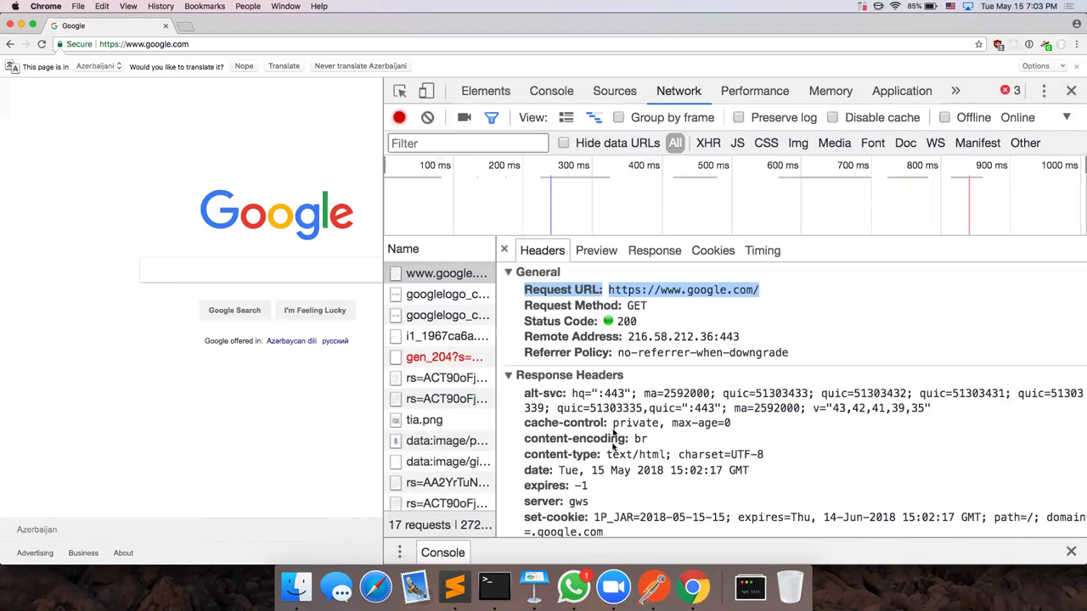
Step: Scroll to the google.com Request Headers, showing accept-language, accept-encoding and the Chrome user-agent
{"action": "scroll", "coordinate": [618, 448], "scroll_direction": "down", "scroll_amount": 10}
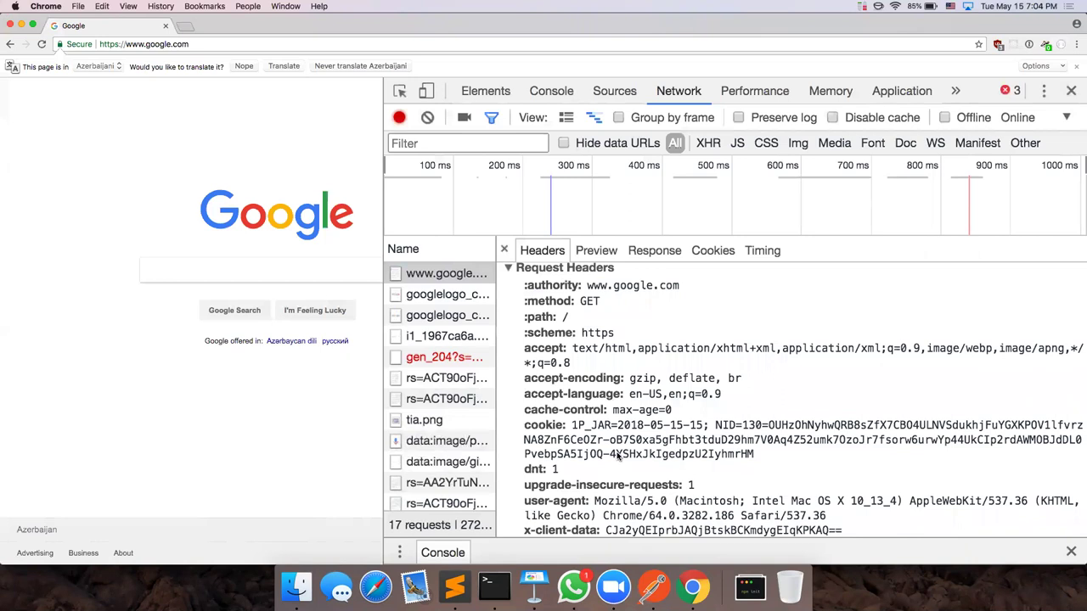
{"action": "scroll", "coordinate": [717, 445], "scroll_direction": "down", "scroll_amount": 1}
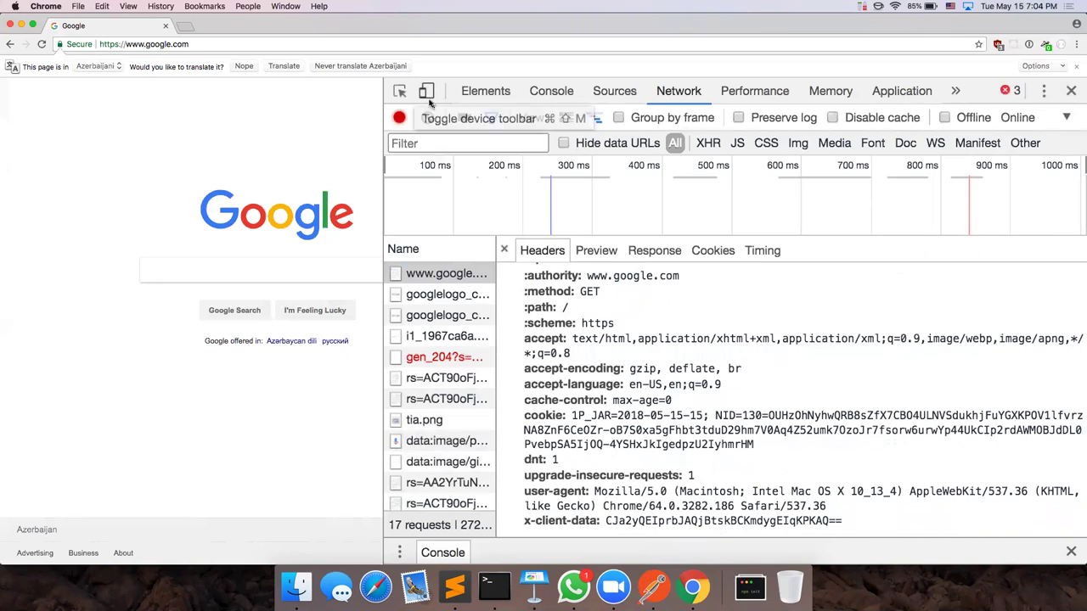
Step: Load reddit.com in a new browser tab
{"action": "left_click", "coordinate": [187, 28]}
{"action": "type", "text": "reddit.com"}
{"action": "key", "text": "Return"}
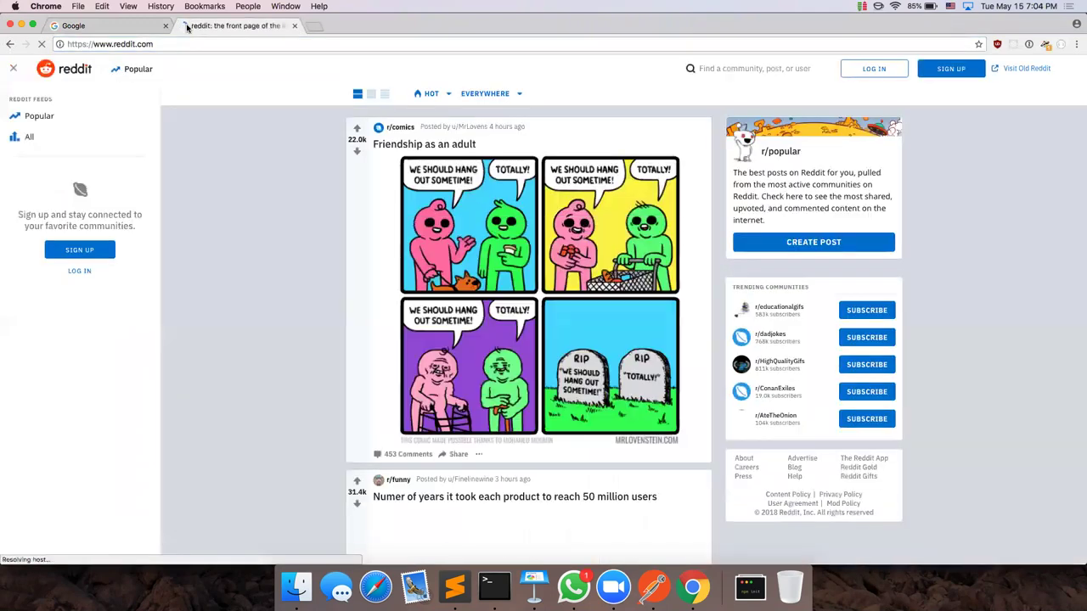
{"action": "key", "text": "super+w"}
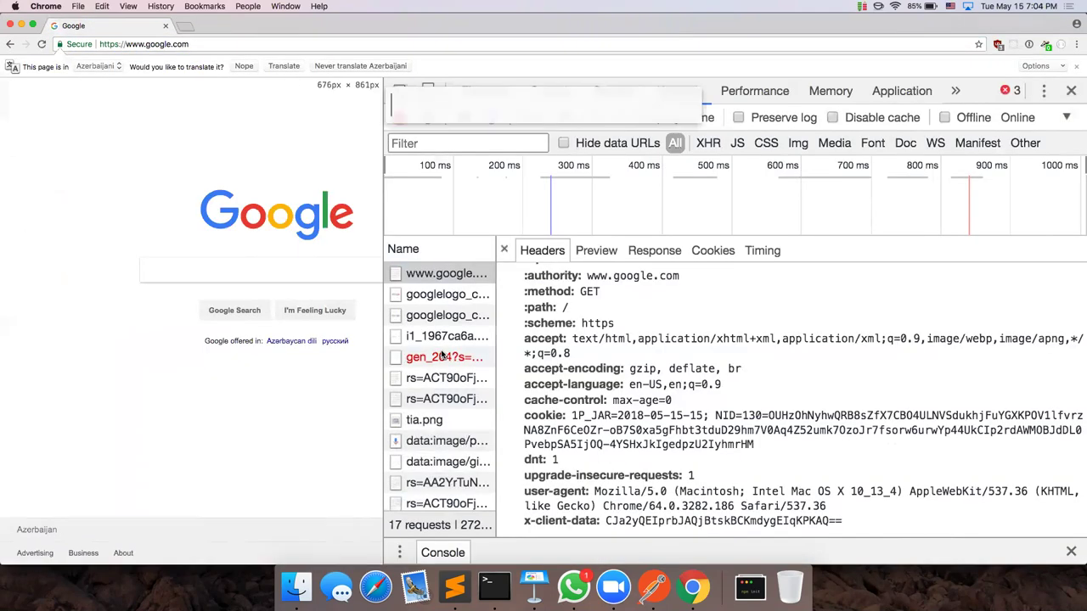
{"action": "left_click", "coordinate": [187, 28]}
{"action": "type", "text": "reddit.com"}
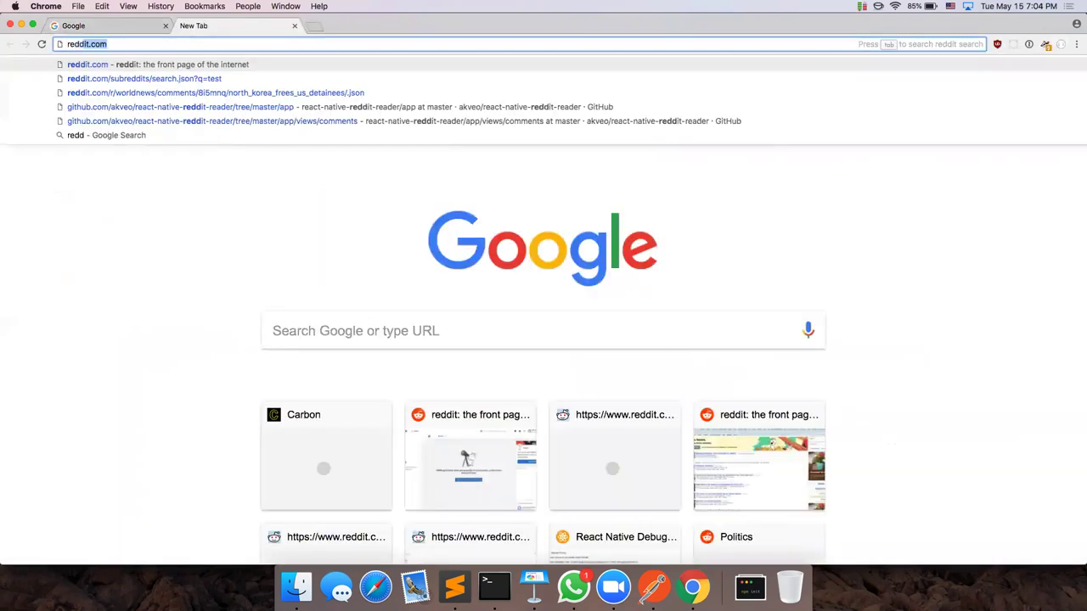
{"action": "key", "text": "Return"}
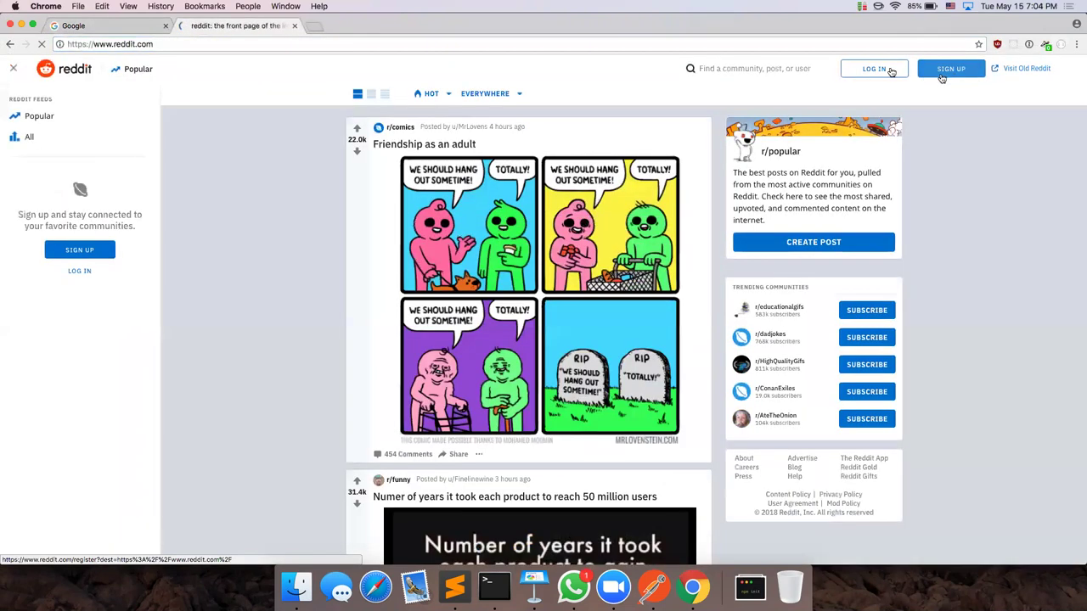
Step: Sign in to Reddit with the saved login from the password manager
{"action": "left_click", "coordinate": [951, 68]}
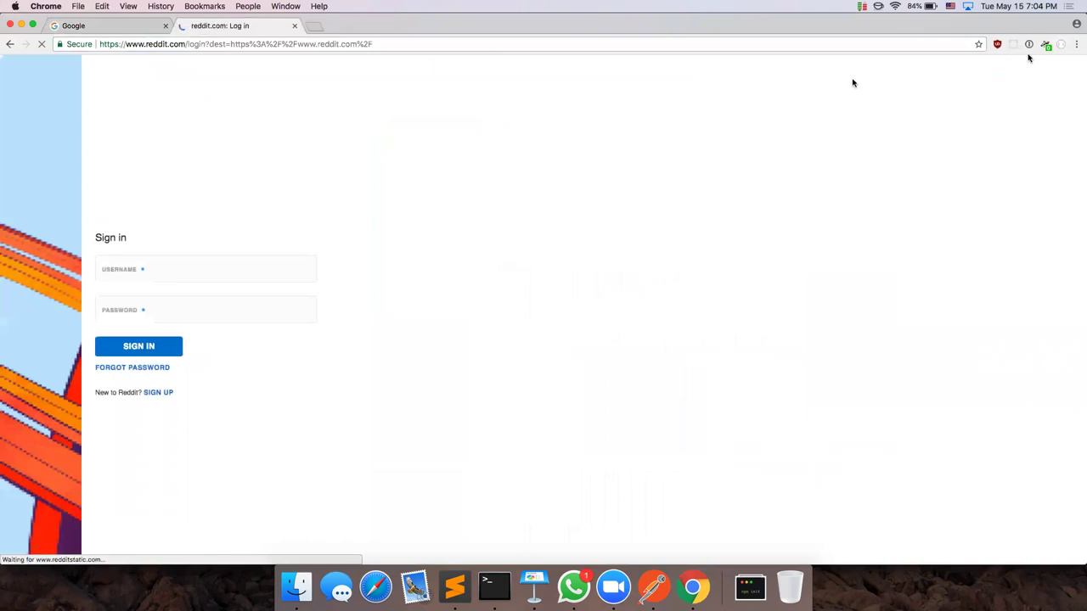
{"action": "left_click", "coordinate": [1029, 44]}
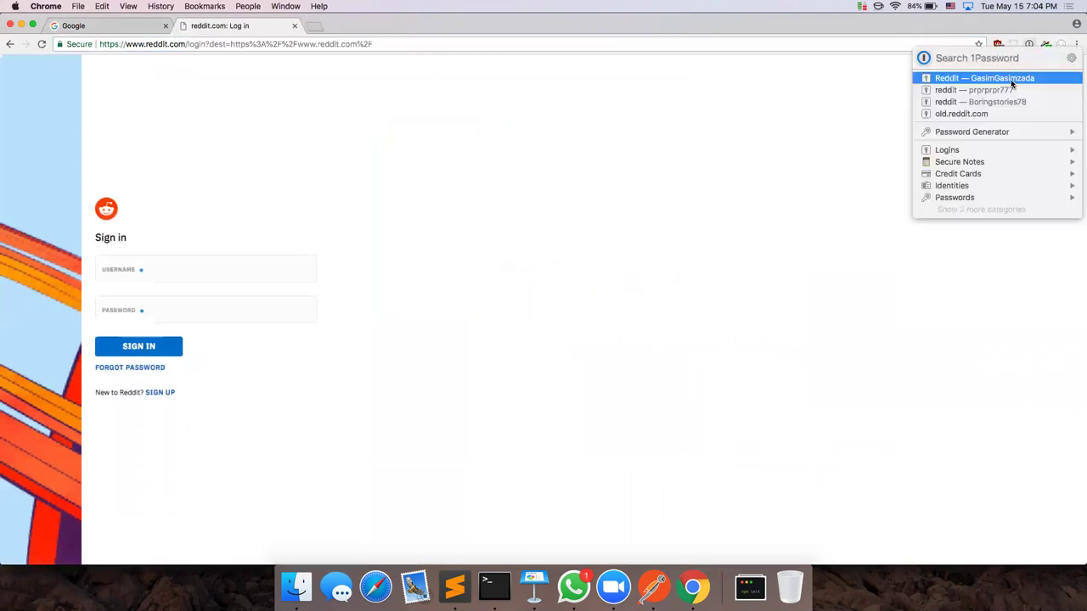
{"action": "left_click", "coordinate": [1011, 77]}
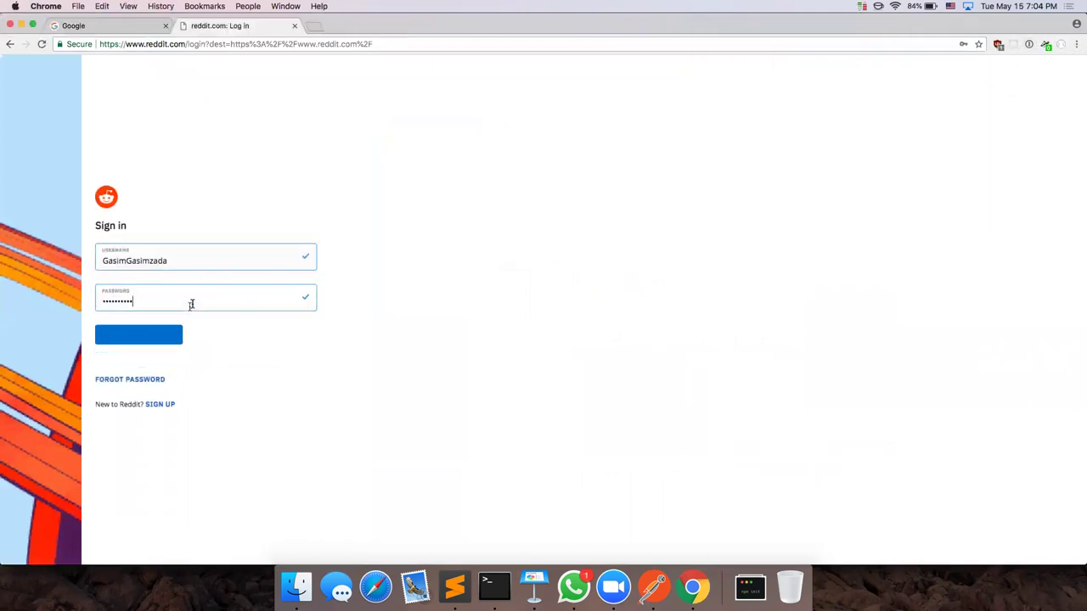
{"action": "left_click", "coordinate": [196, 42]}
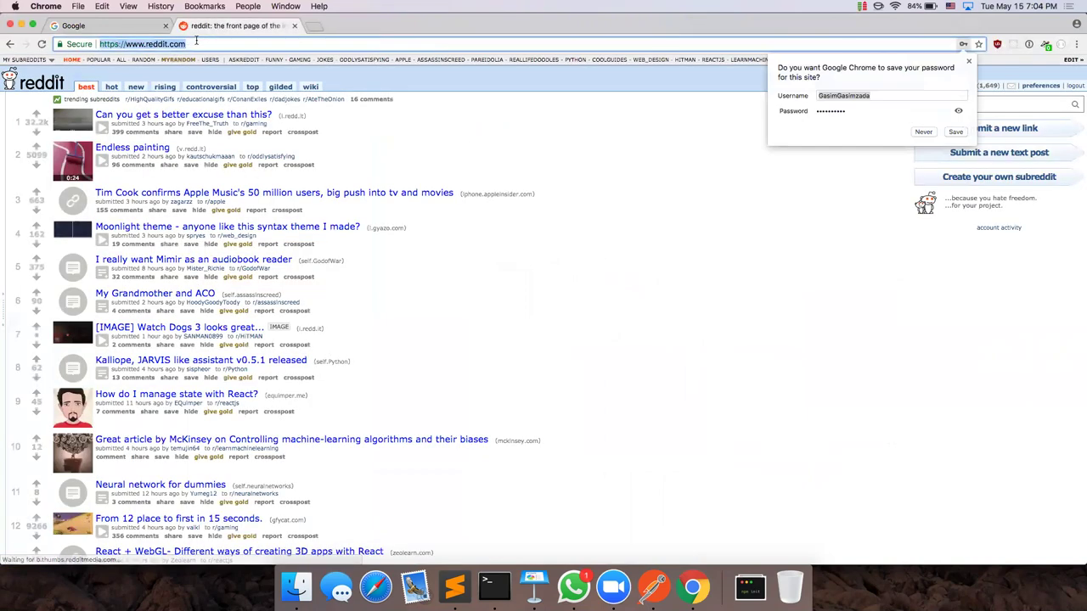
Step: Go to old.reddit.com after dismissing the save-password prompt
{"action": "type", "text": "old.red"}
{"action": "left_click", "coordinate": [195, 43]}
{"action": "type", "text": "old.red"}
{"action": "key", "text": "Return"}
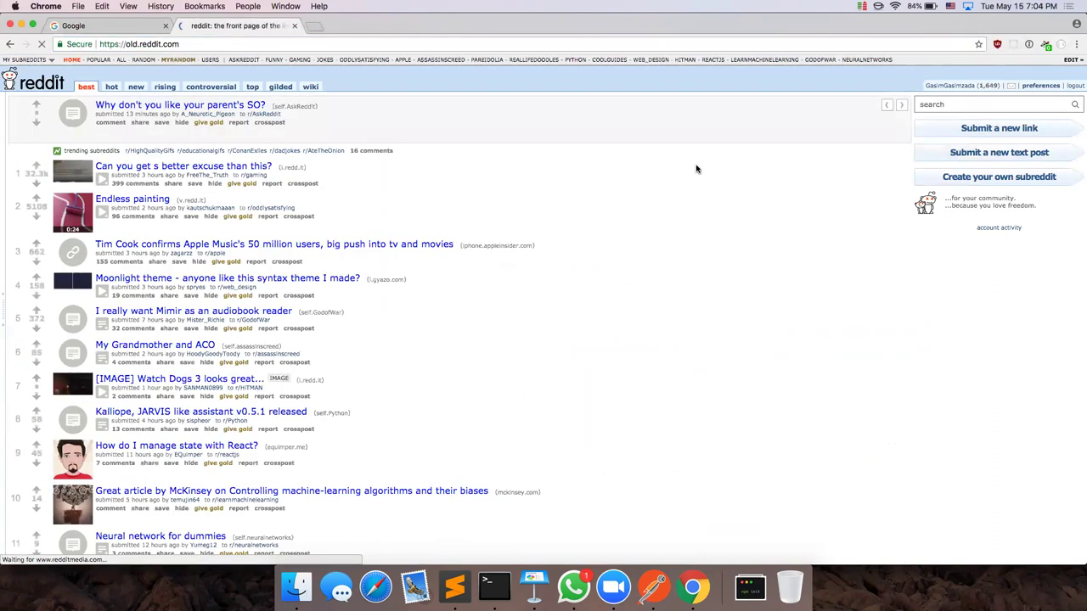
Step: Reload old.reddit.com and inspect the page's HTML in DevTools
{"action": "right_click", "coordinate": [697, 166]}
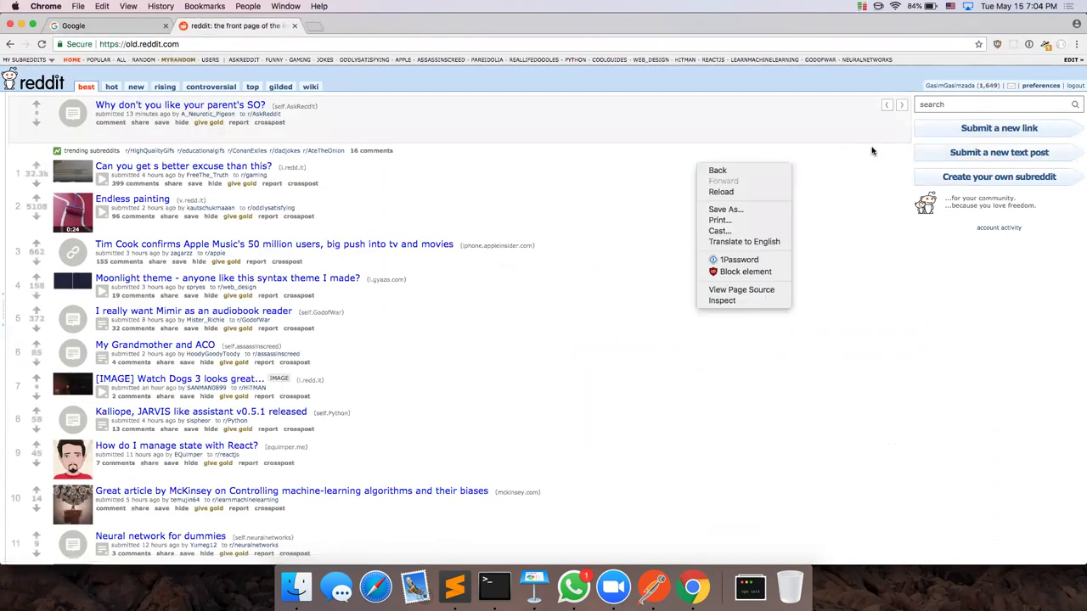
{"action": "left_click", "coordinate": [662, 150]}
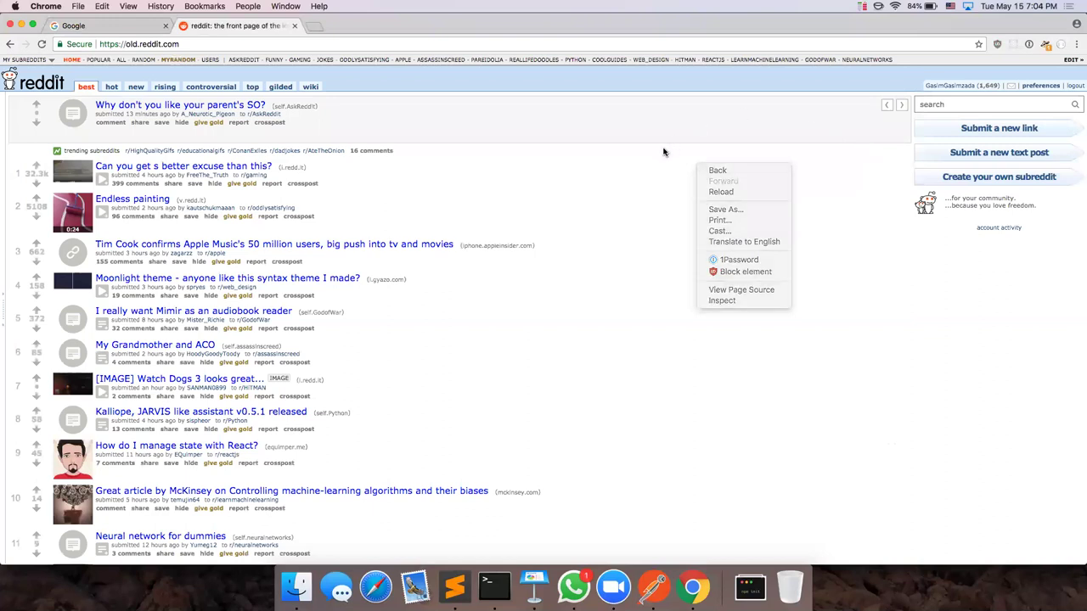
{"action": "key", "text": "super+r"}
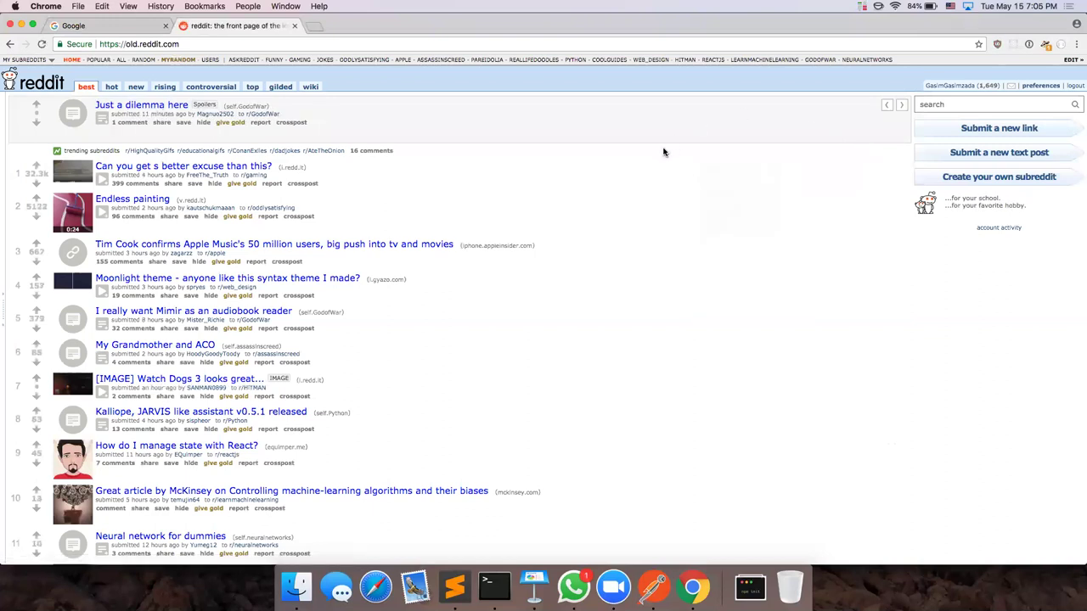
{"action": "right_click", "coordinate": [664, 152]}
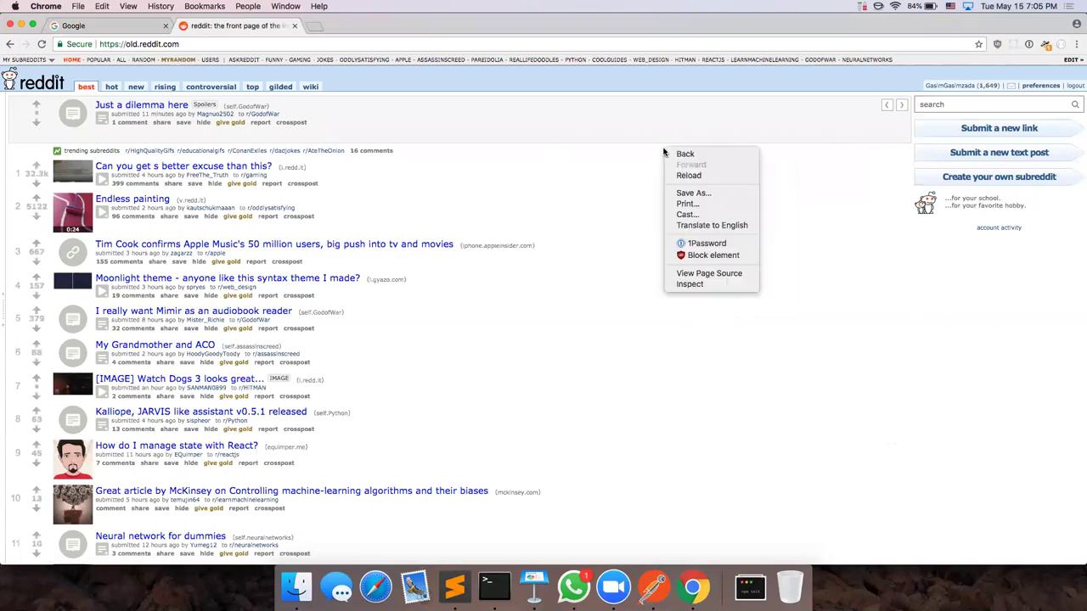
{"action": "left_click", "coordinate": [694, 284]}
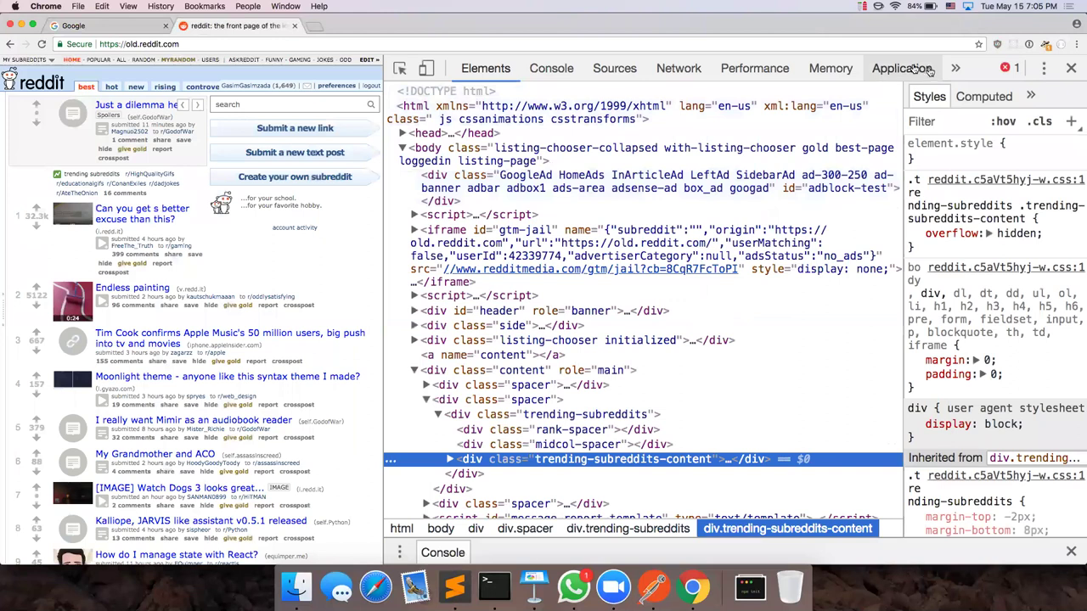
{"action": "left_click", "coordinate": [903, 69]}
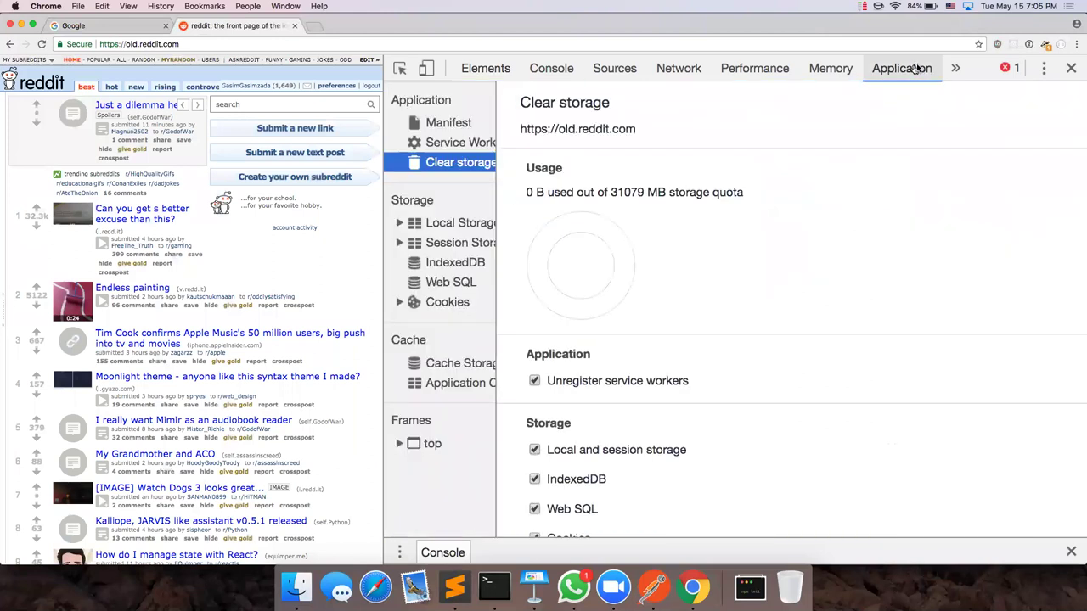
{"action": "left_click", "coordinate": [437, 304]}
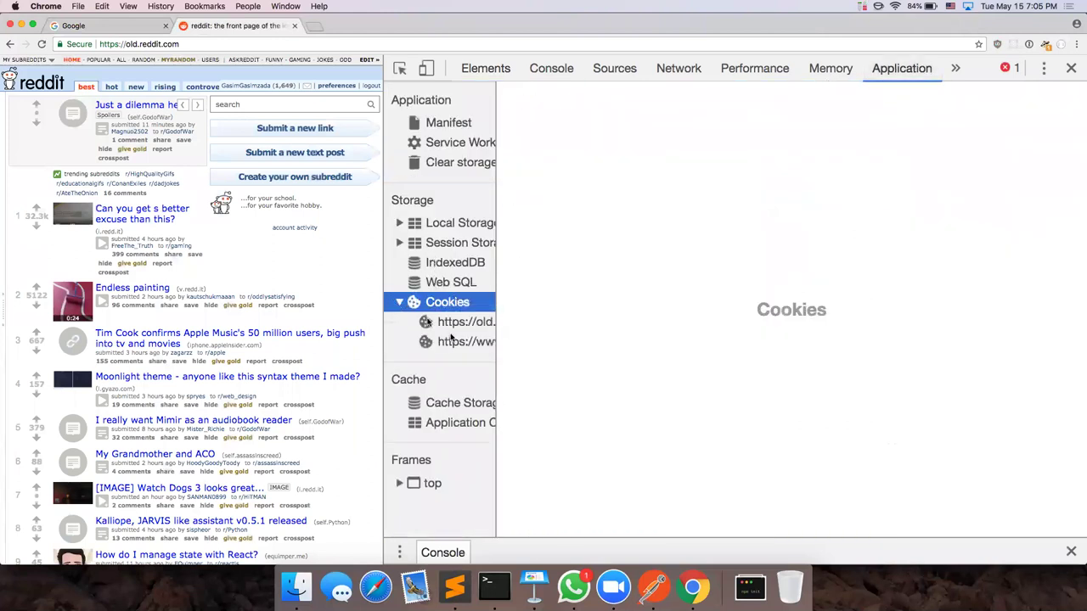
{"action": "left_click", "coordinate": [458, 322]}
{"action": "scroll", "coordinate": [584, 231], "scroll_direction": "down", "scroll_amount": 3}
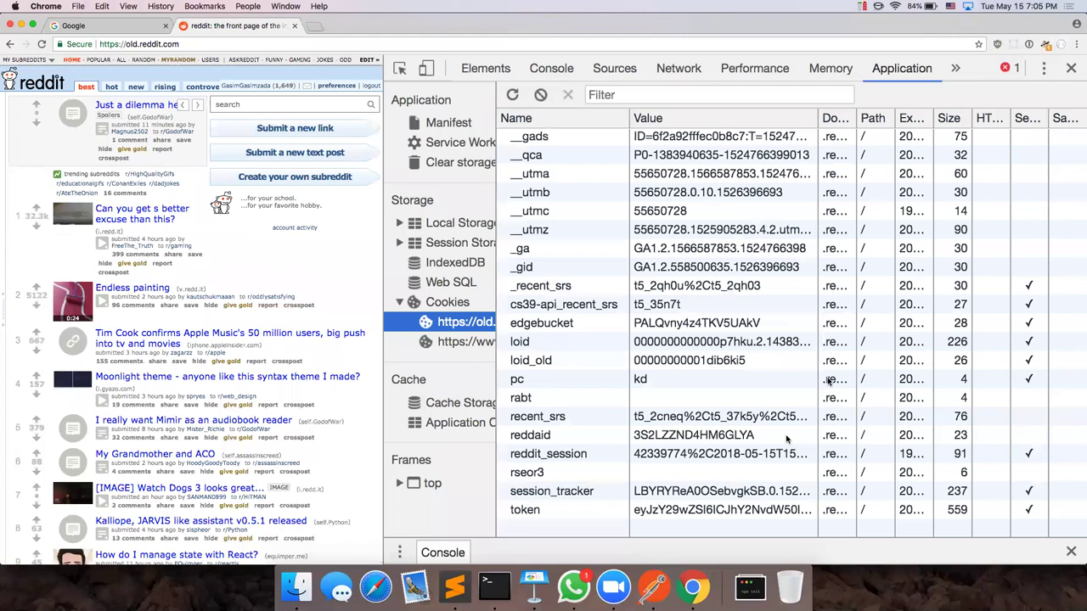
Step: Reload with the Network panel recording and open the old.reddit.com document request's headers
{"action": "left_click", "coordinate": [676, 69]}
{"action": "key", "text": "super+r"}
{"action": "left_click", "coordinate": [462, 251]}
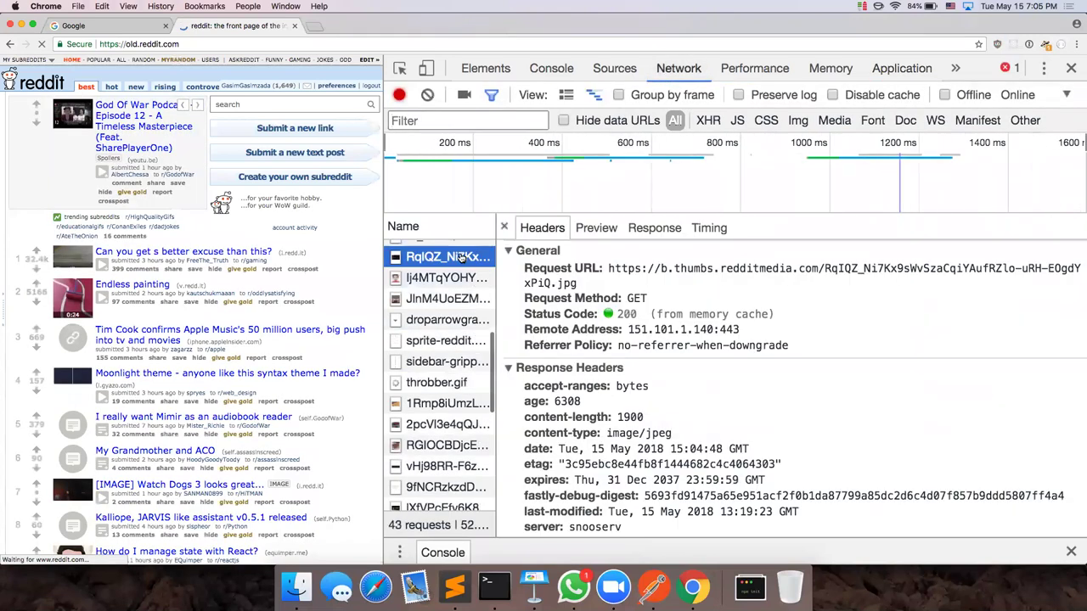
{"action": "left_click", "coordinate": [463, 250]}
{"action": "scroll", "coordinate": [621, 408], "scroll_direction": "down", "scroll_amount": 10}
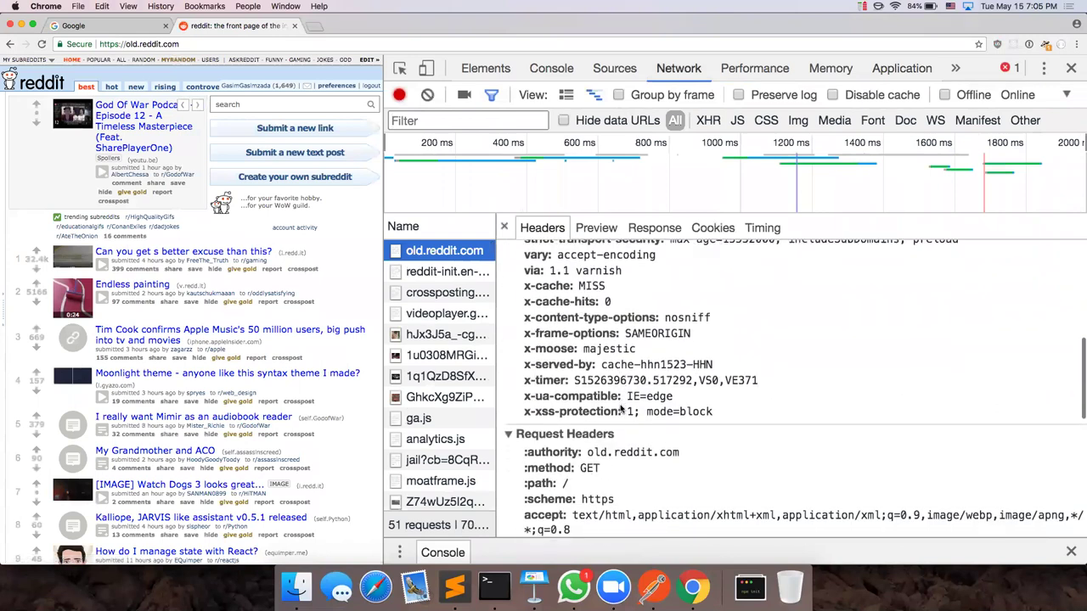
{"action": "scroll", "coordinate": [621, 408], "scroll_direction": "down", "scroll_amount": 2}
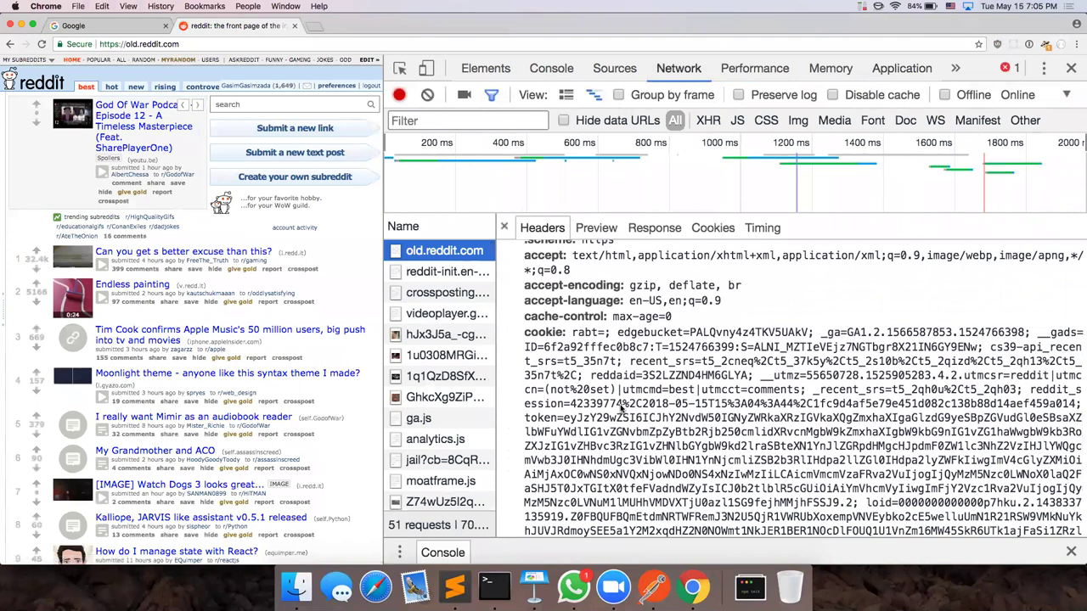
{"action": "scroll", "coordinate": [621, 409], "scroll_direction": "down", "scroll_amount": 5}
{"action": "left_click", "coordinate": [654, 412]}
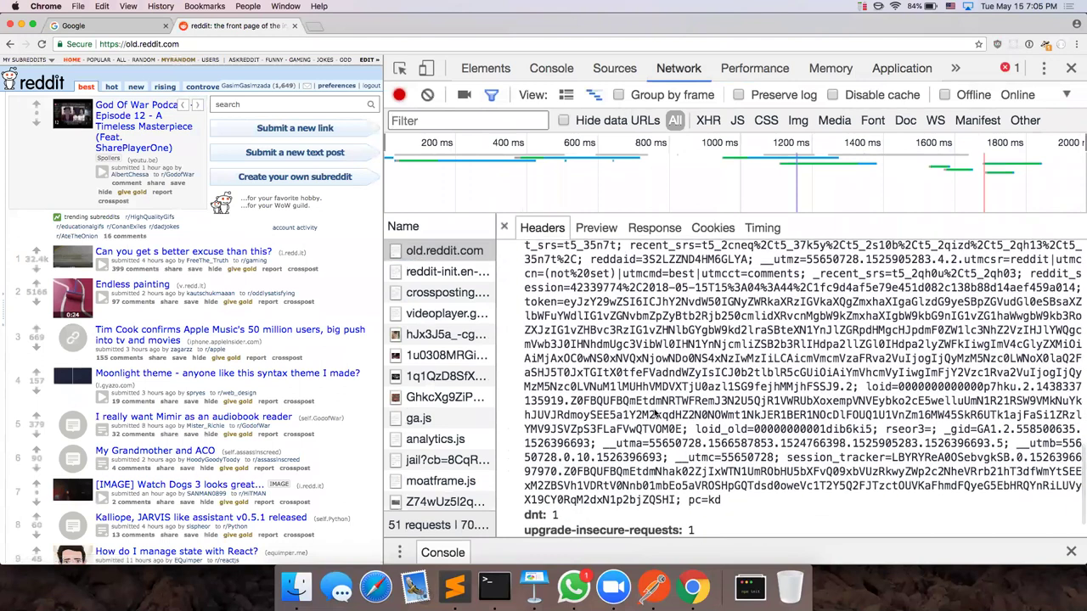
Step: Search 'reddit_', clear it, and scroll the old.reddit.com headers to its cookie header
{"action": "key", "text": "super+f"}
{"action": "type", "text": "reddit_"}
{"action": "key", "text": "BackSpace"}
{"action": "key", "text": "BackSpace"}
{"action": "key", "text": "BackSpace"}
{"action": "key", "text": "BackSpace"}
{"action": "key", "text": "BackSpace"}
{"action": "key", "text": "BackSpace"}
{"action": "key", "text": "BackSpace"}
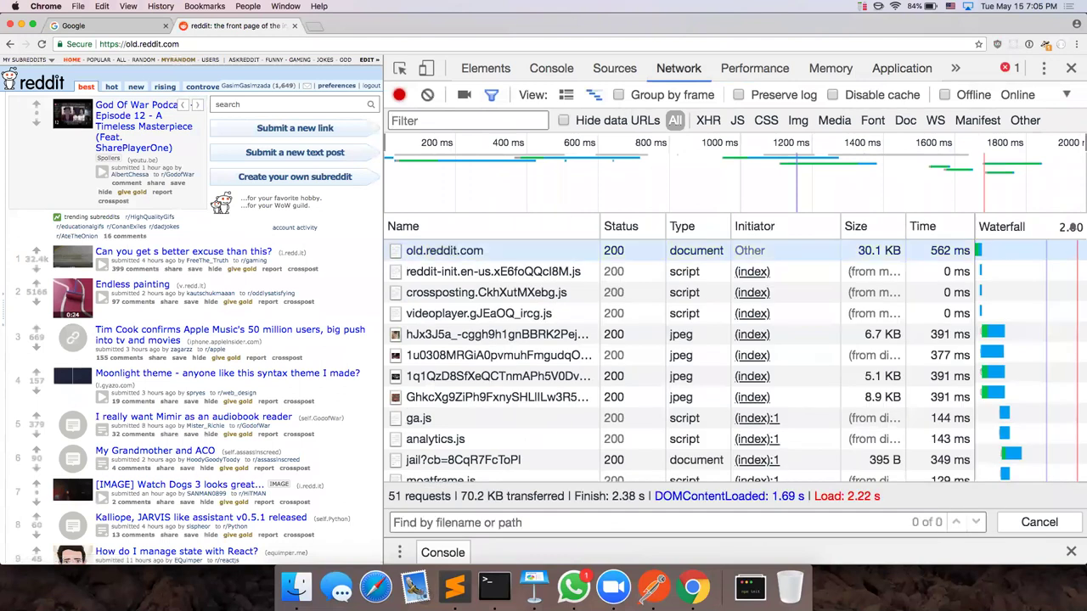
{"action": "left_click", "coordinate": [425, 251]}
{"action": "scroll", "coordinate": [715, 384], "scroll_direction": "down", "scroll_amount": 8}
{"action": "scroll", "coordinate": [714, 384], "scroll_direction": "down", "scroll_amount": 10}
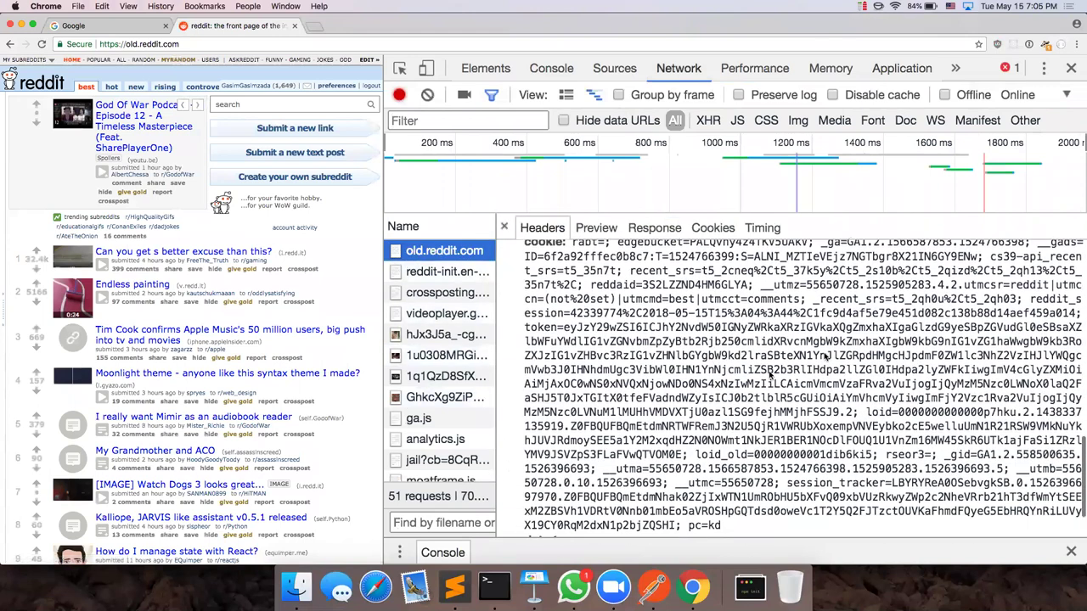
{"action": "scroll", "coordinate": [832, 353], "scroll_direction": "down", "scroll_amount": 1}
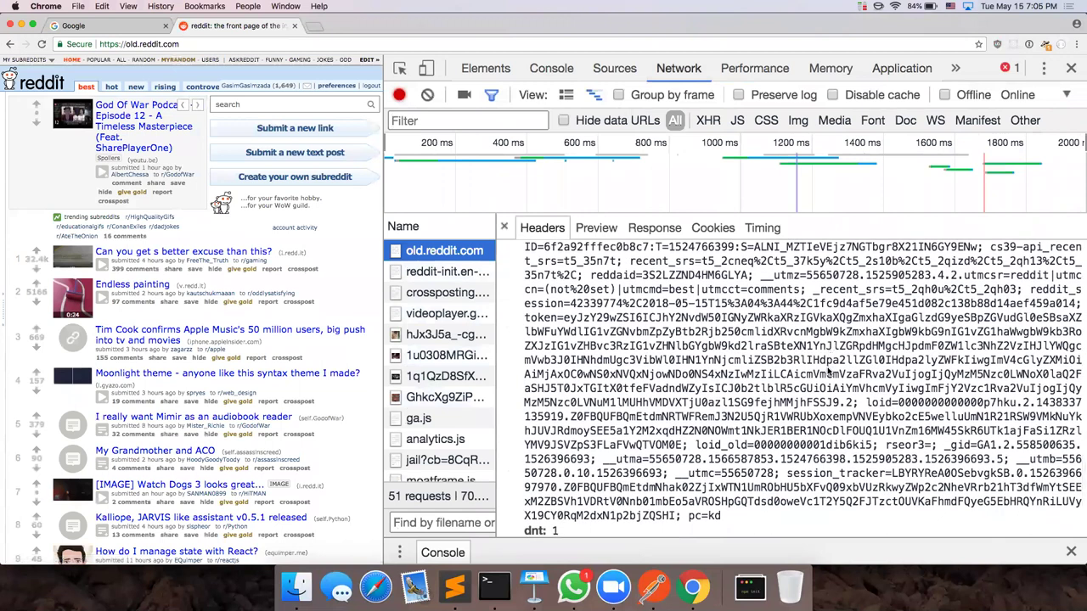
{"action": "scroll", "coordinate": [830, 360], "scroll_direction": "up", "scroll_amount": 2}
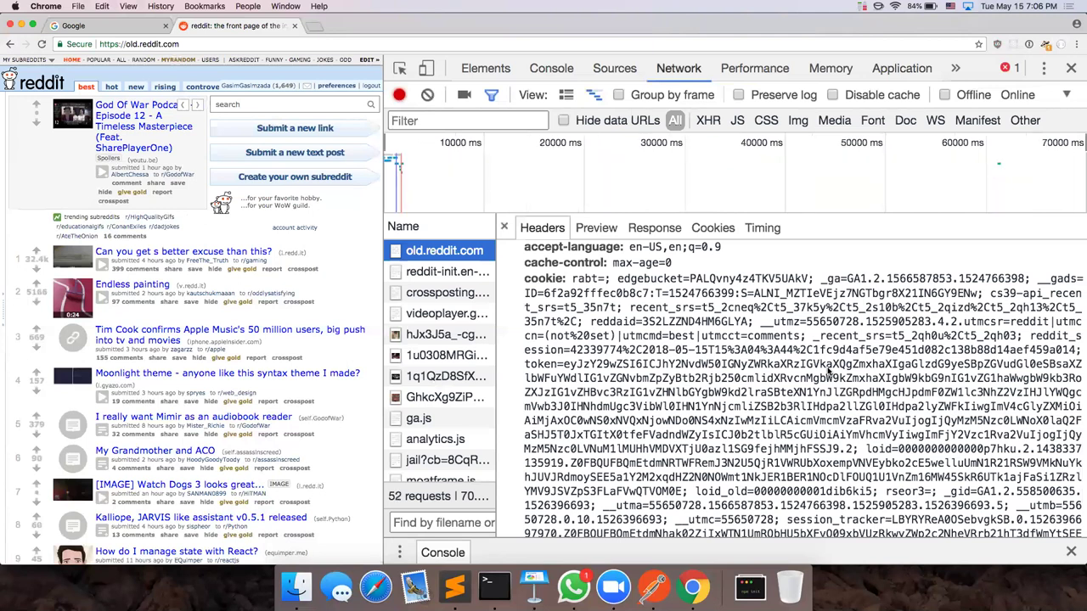
Step: Review the reddit response headers (status 200, content-type, set-cookie), then close DevTools
{"action": "scroll", "coordinate": [941, 425], "scroll_direction": "up", "scroll_amount": 5}
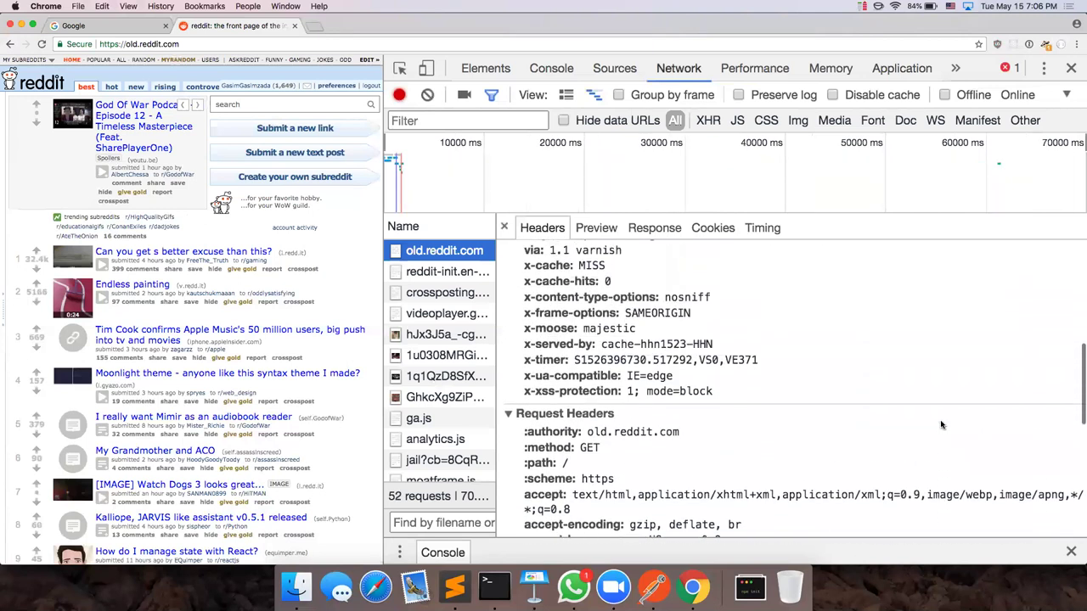
{"action": "scroll", "coordinate": [941, 424], "scroll_direction": "up", "scroll_amount": 4}
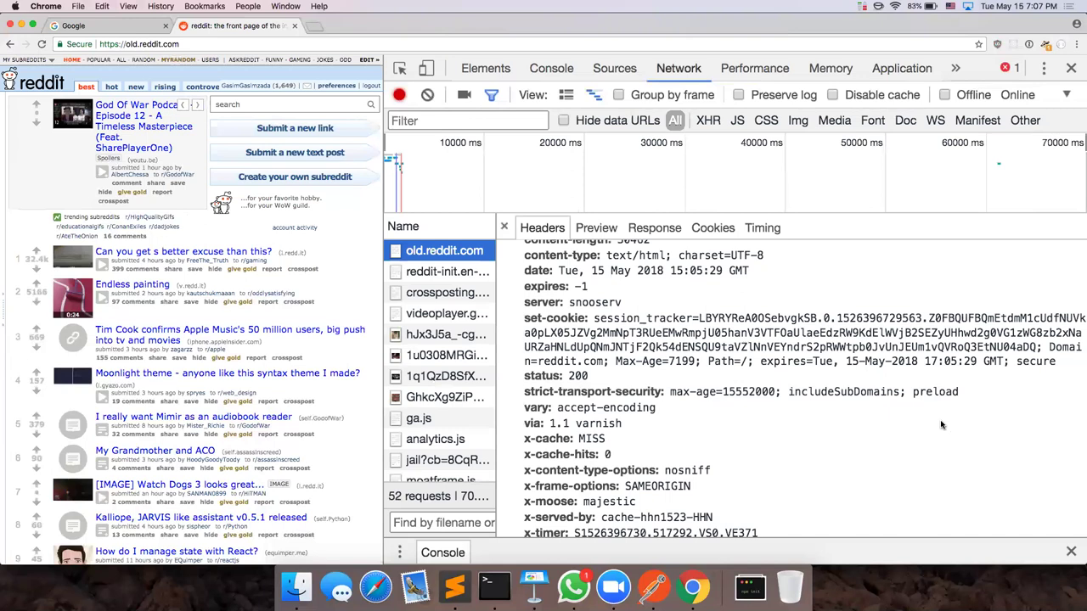
{"action": "left_click", "coordinate": [1070, 68]}
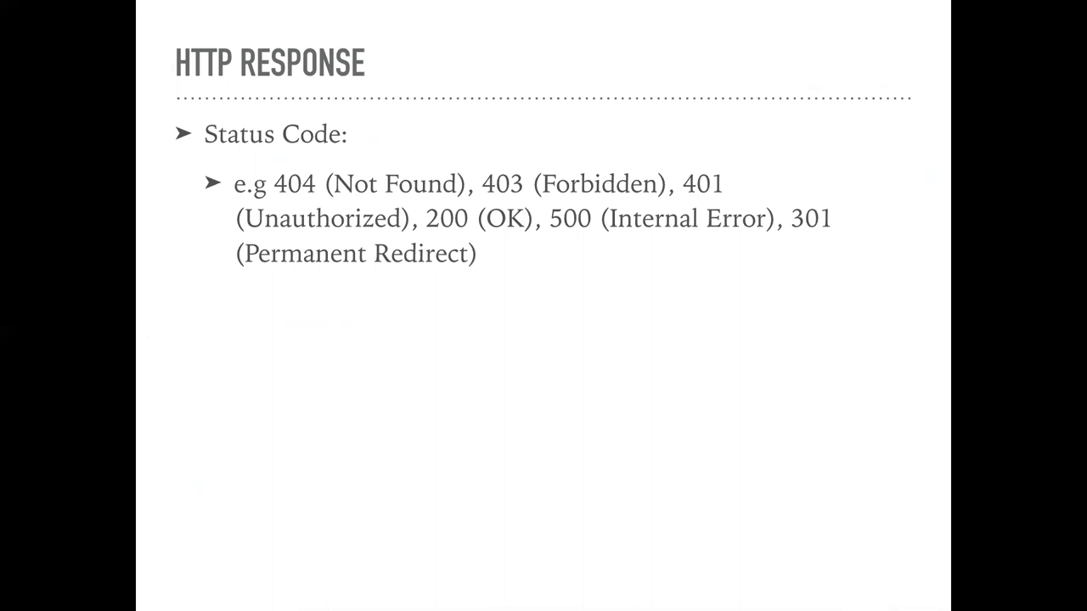
Step: Reveal the Wikipedia status-codes link on the HTTP RESPONSE slide and exit the slideshow
{"action": "key", "text": "Right"}
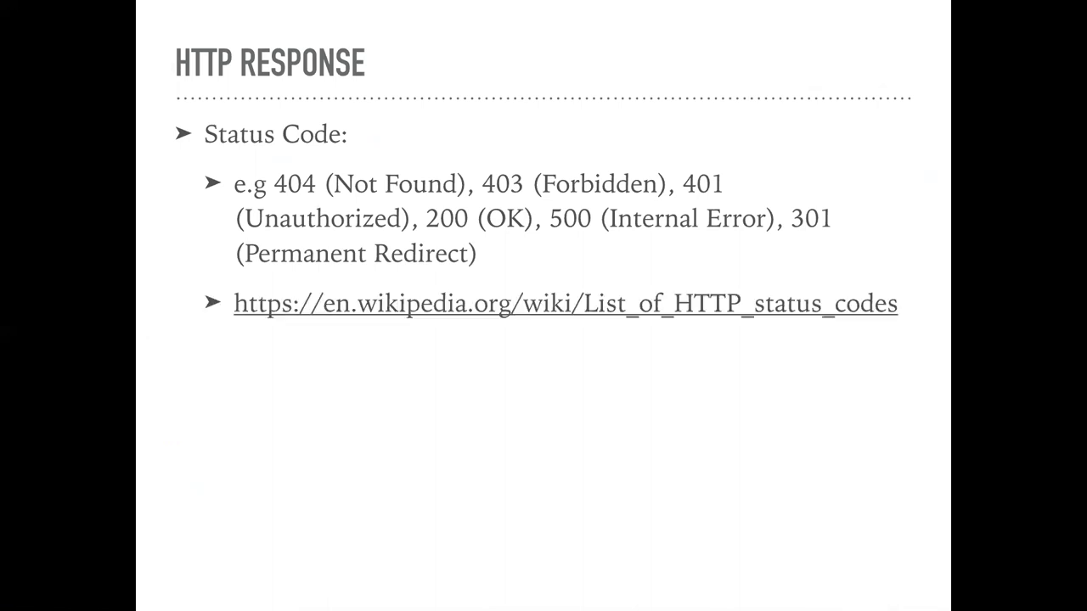
{"action": "key", "text": "Escape"}
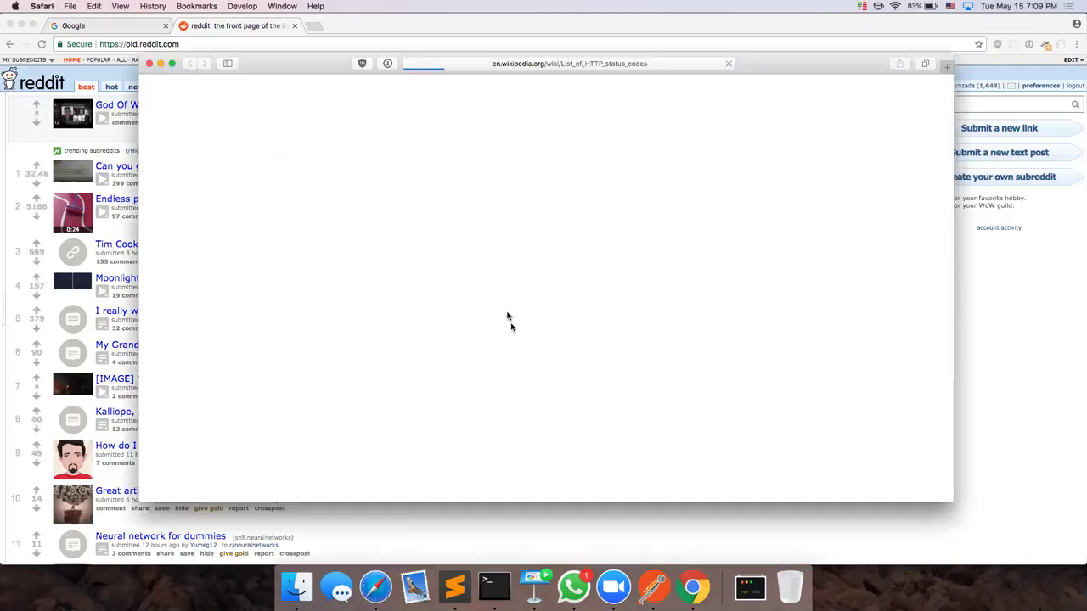
Step: Read through the 2xx, 3xx and 4xx status codes on Wikipedia, then close that window
{"action": "scroll", "coordinate": [510, 327], "scroll_direction": "down", "scroll_amount": 15}
{"action": "scroll", "coordinate": [510, 326], "scroll_direction": "down", "scroll_amount": 10}
{"action": "scroll", "coordinate": [510, 327], "scroll_direction": "down", "scroll_amount": 3}
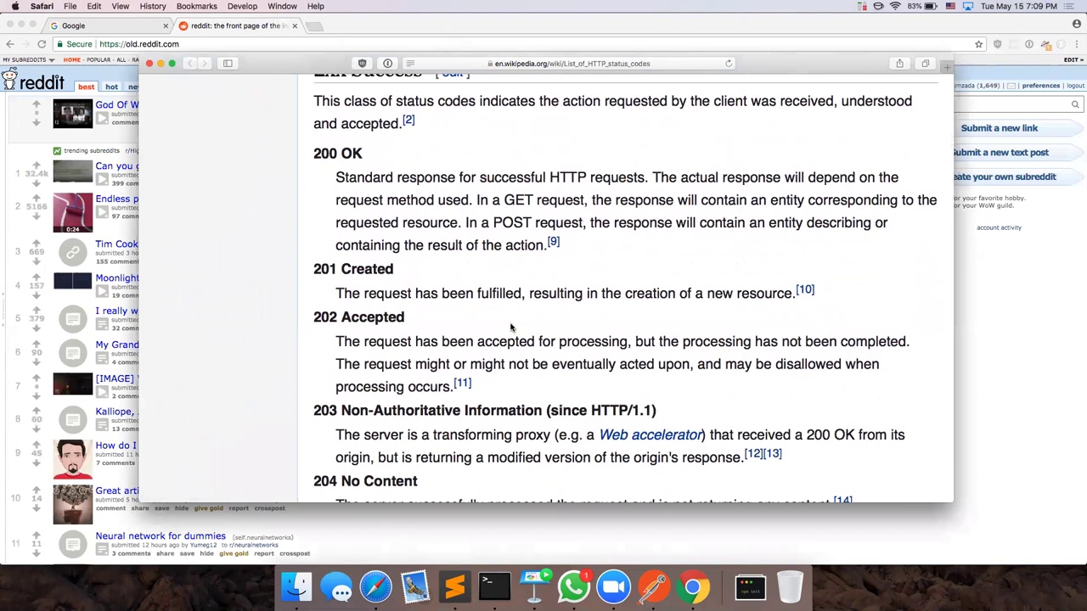
{"action": "scroll", "coordinate": [510, 327], "scroll_direction": "down", "scroll_amount": 15}
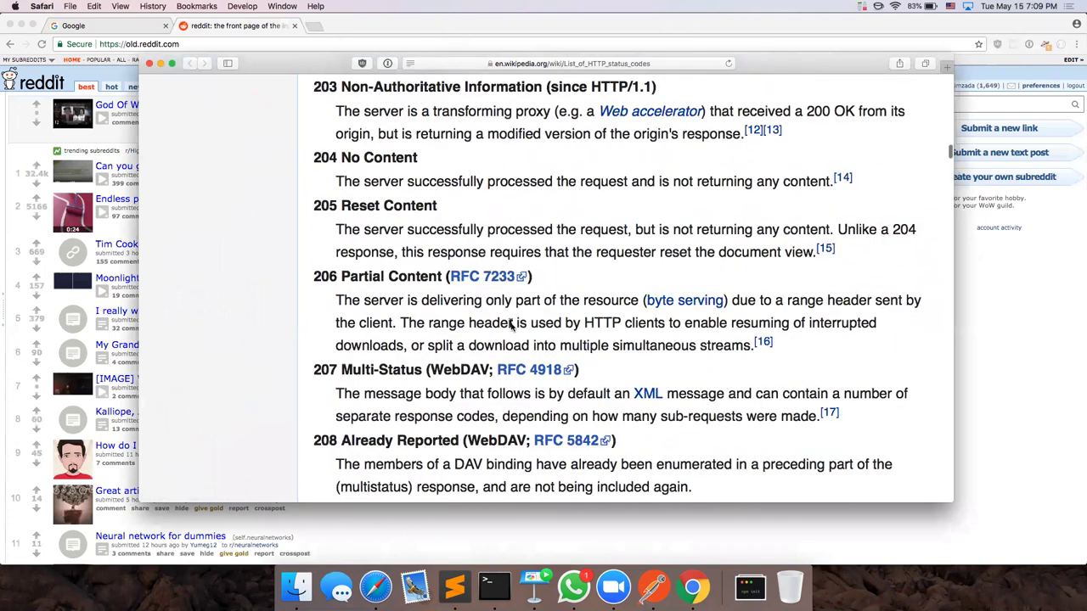
{"action": "scroll", "coordinate": [510, 323], "scroll_direction": "down", "scroll_amount": 15}
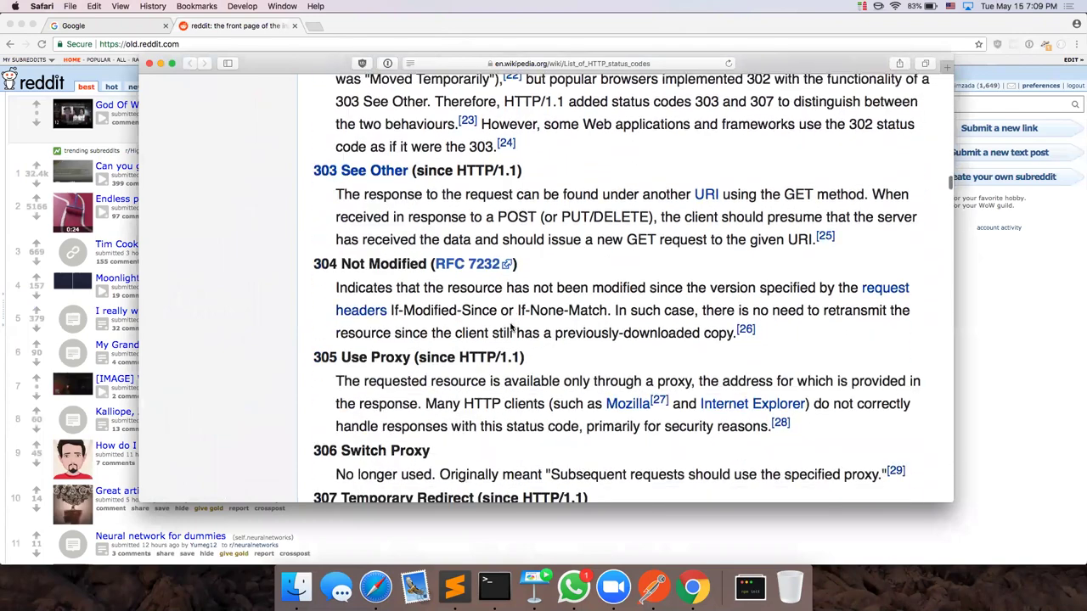
{"action": "scroll", "coordinate": [510, 326], "scroll_direction": "down", "scroll_amount": 15}
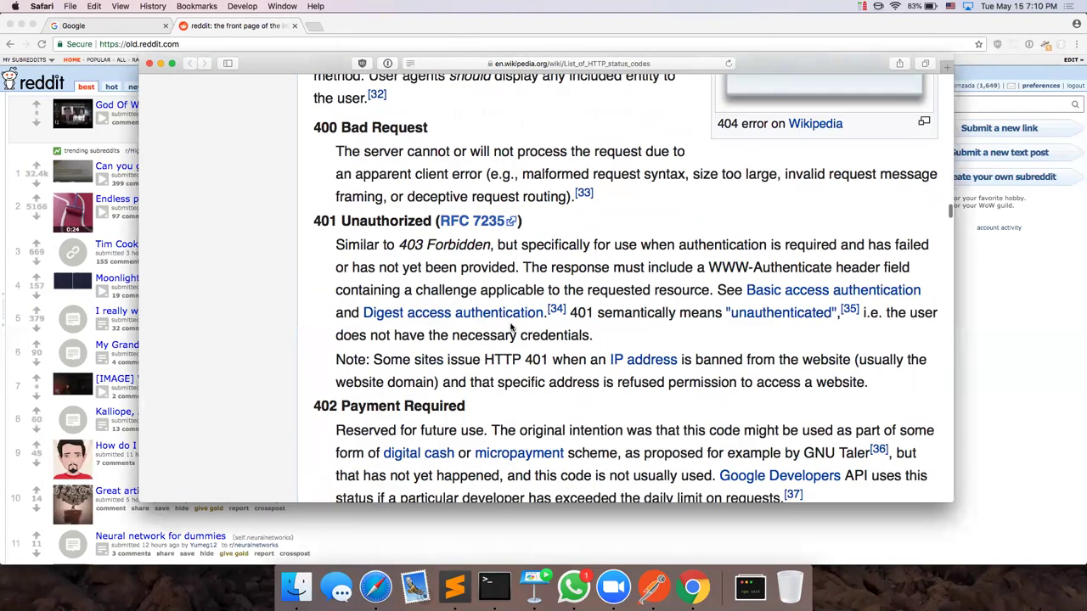
{"action": "scroll", "coordinate": [510, 323], "scroll_direction": "down", "scroll_amount": 15}
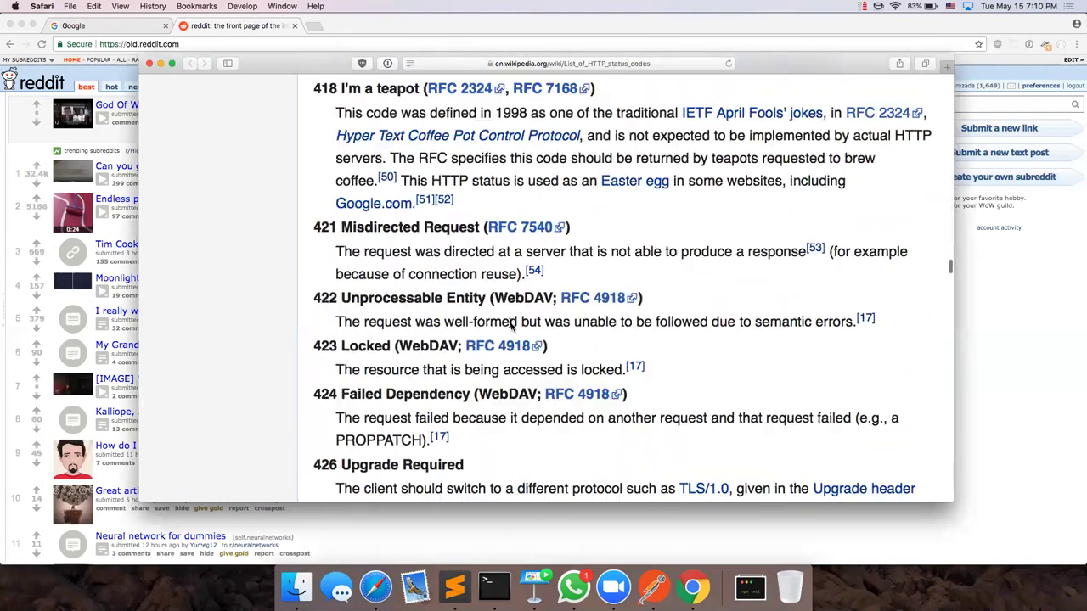
{"action": "scroll", "coordinate": [510, 324], "scroll_direction": "down", "scroll_amount": 10}
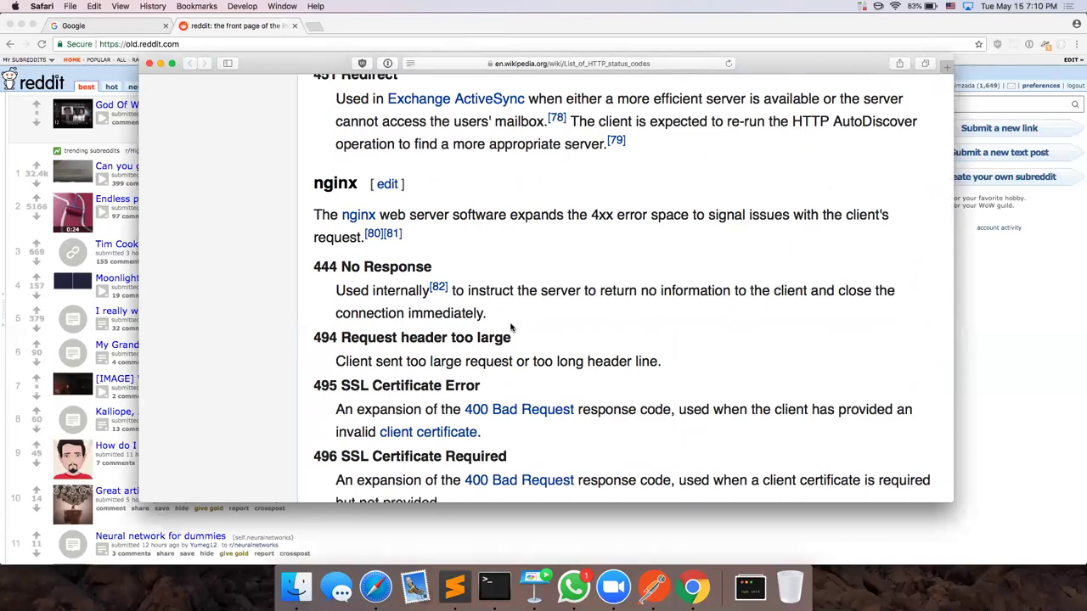
{"action": "key", "text": "super+w"}
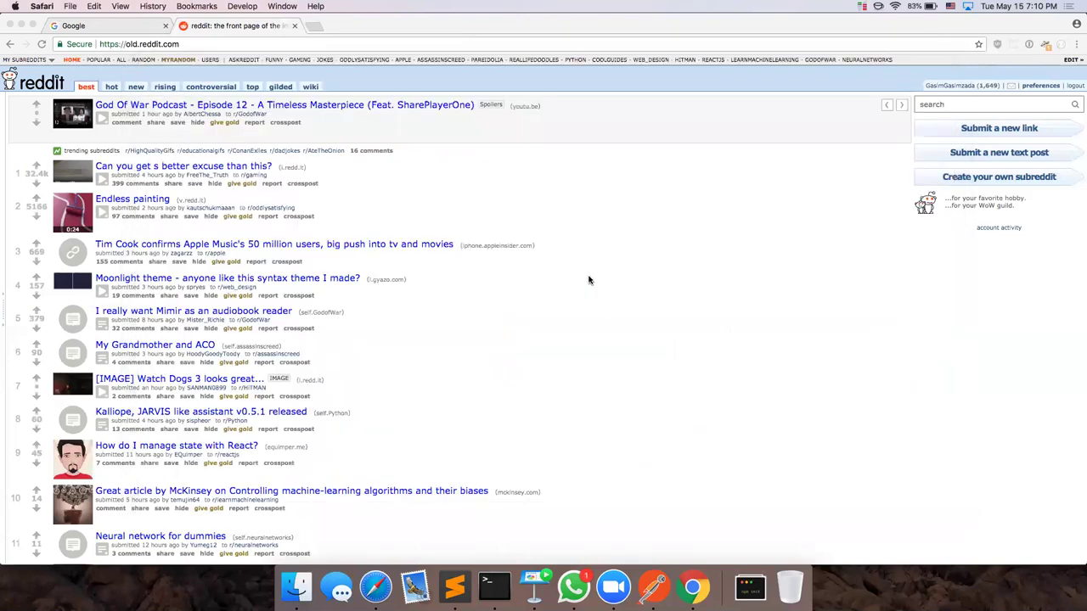
Step: Play the Keynote slideshow to reveal the Headers examples and Body bullet, then exit
{"action": "key", "text": "super+Tab"}
{"action": "key", "text": "alt+super+p"}
{"action": "key", "text": "Right"}
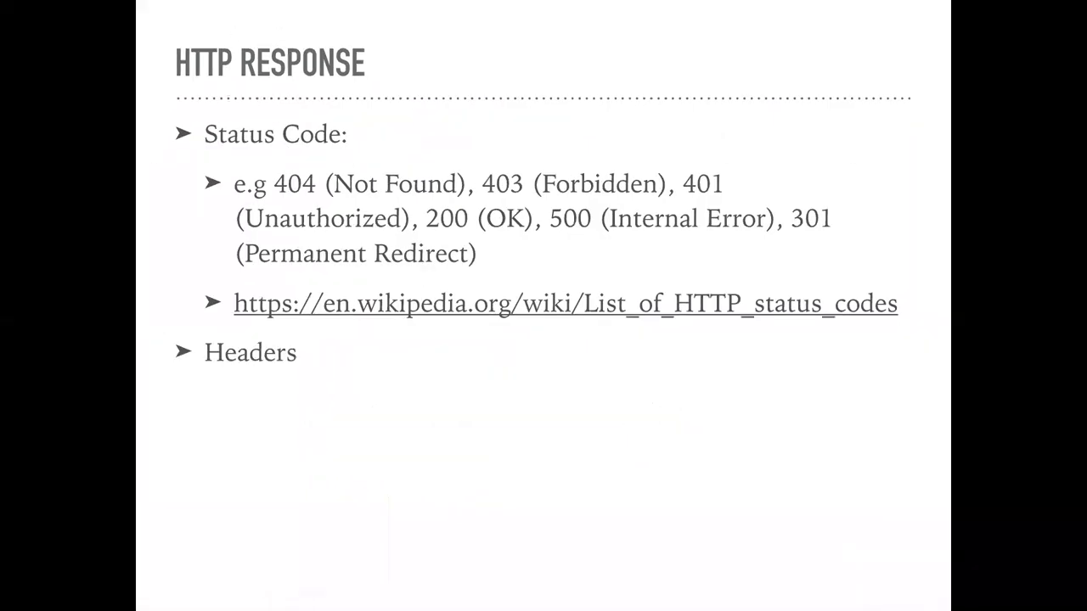
{"action": "key", "text": "Right"}
{"action": "key", "text": "Right"}
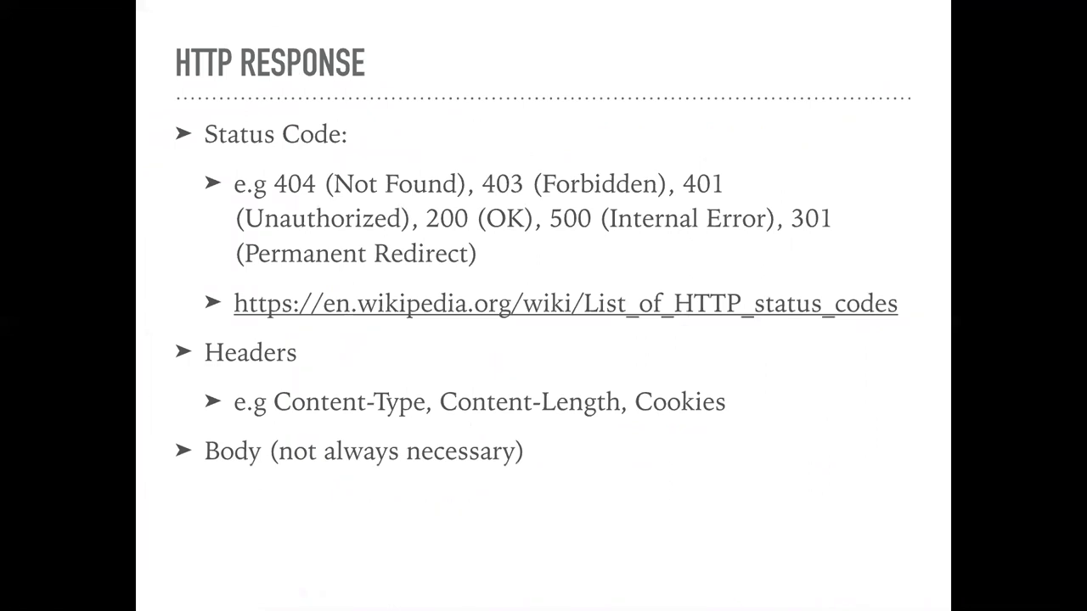
{"action": "key", "text": "Escape"}
Step: In Postman, switch the google.com request from POST to GET and send it
{"action": "left_click", "coordinate": [690, 579]}
{"action": "left_click", "coordinate": [653, 586]}
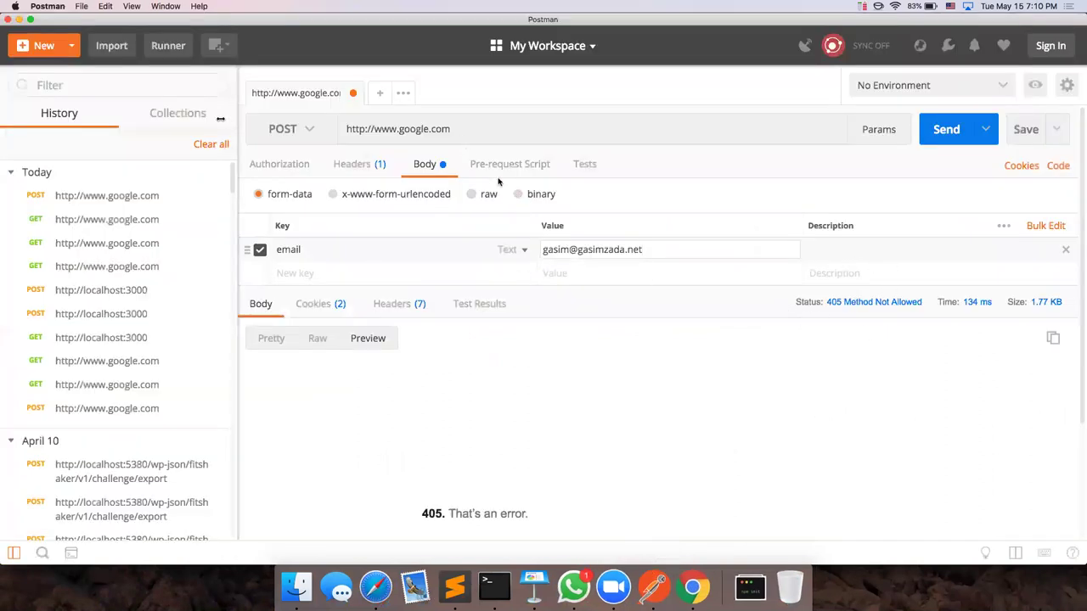
{"action": "left_click", "coordinate": [268, 130]}
{"action": "left_click", "coordinate": [298, 166]}
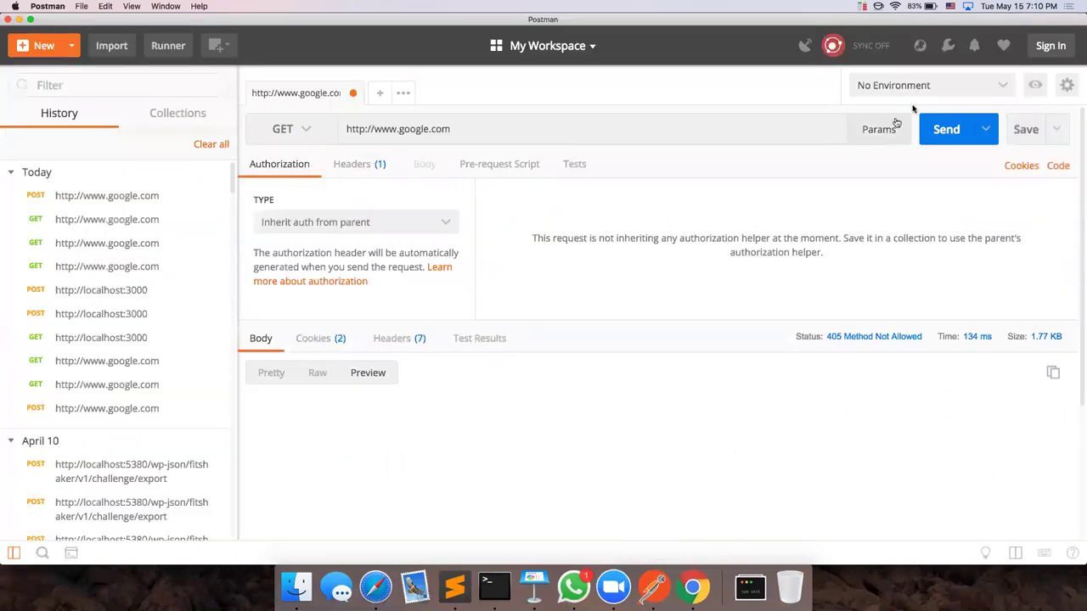
{"action": "left_click", "coordinate": [945, 129]}
Step: Review the ten response headers returned with the 200 OK response
{"action": "left_click", "coordinate": [406, 340]}
{"action": "scroll", "coordinate": [440, 360], "scroll_direction": "down", "scroll_amount": 1}
{"action": "scroll", "coordinate": [459, 389], "scroll_direction": "down", "scroll_amount": 5}
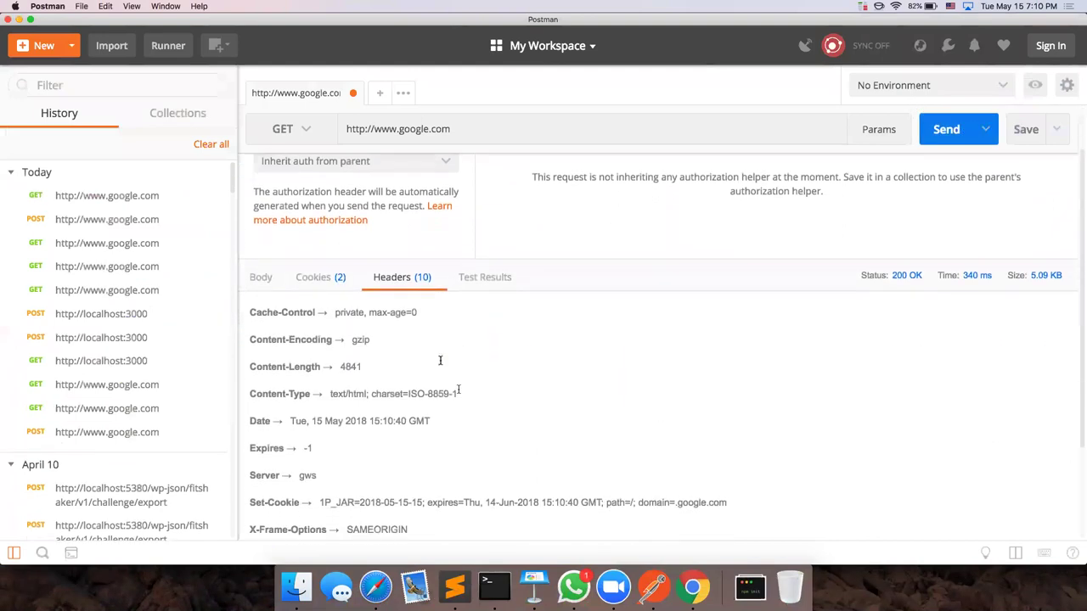
{"action": "scroll", "coordinate": [458, 389], "scroll_direction": "up", "scroll_amount": 1}
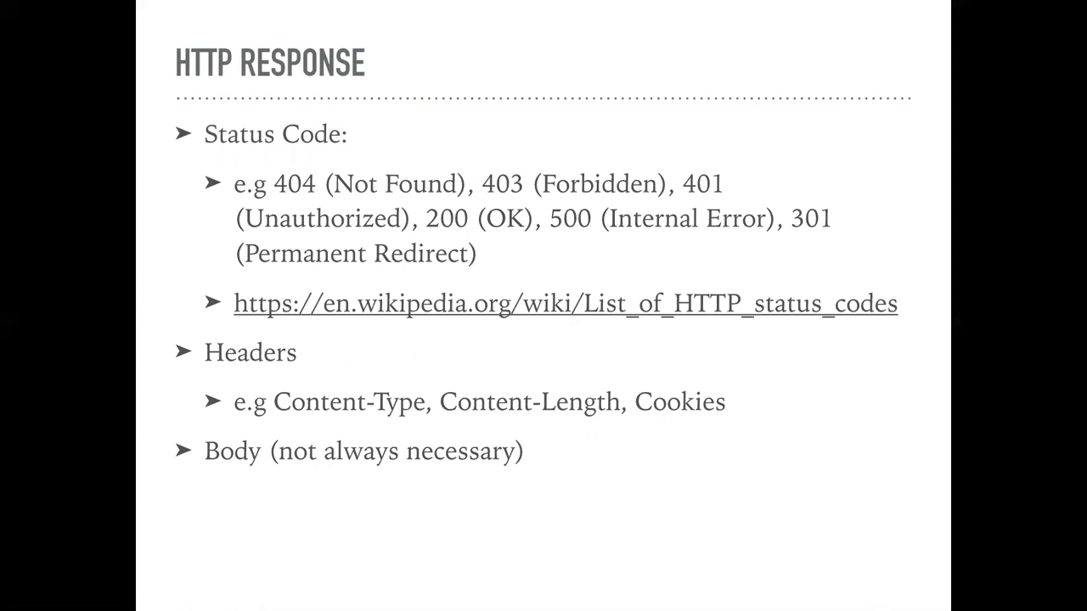
Step: Advance past the JAVASCRIPT IN THE SERVER slide to the NODEJS slide
{"action": "key", "text": "Right"}
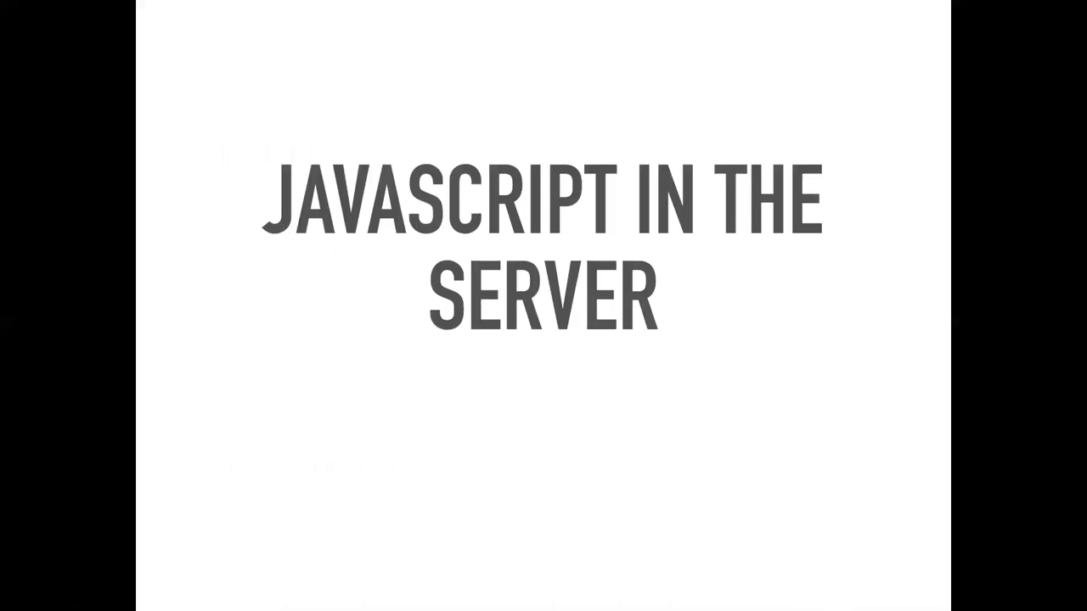
{"action": "key", "text": "Right"}
{"action": "key", "text": "Right"}
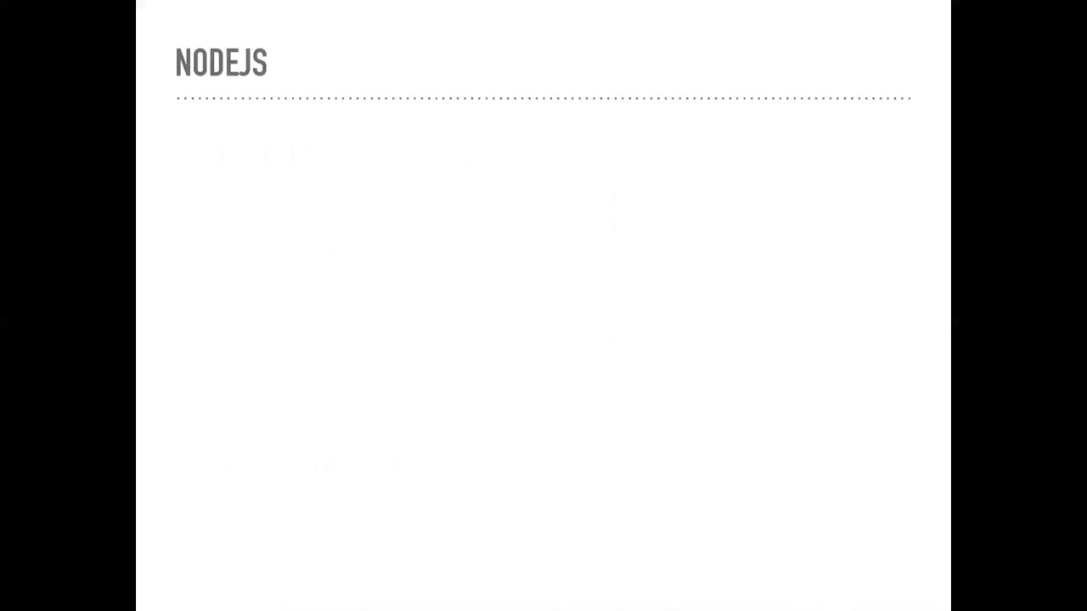